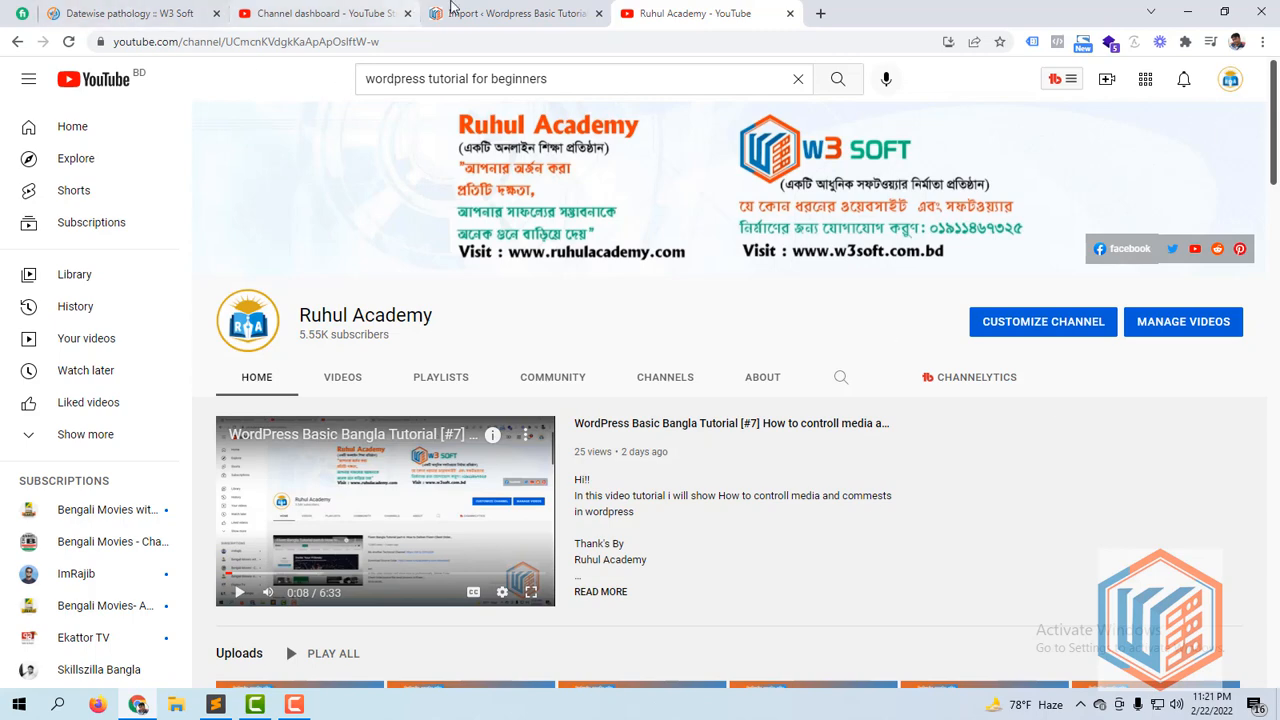
Step: Switch to the WordPress admin site and open the Import screen through the Categories and Tags Converter link in Available Tools
{"action": "left_click", "coordinate": [508, 10]}
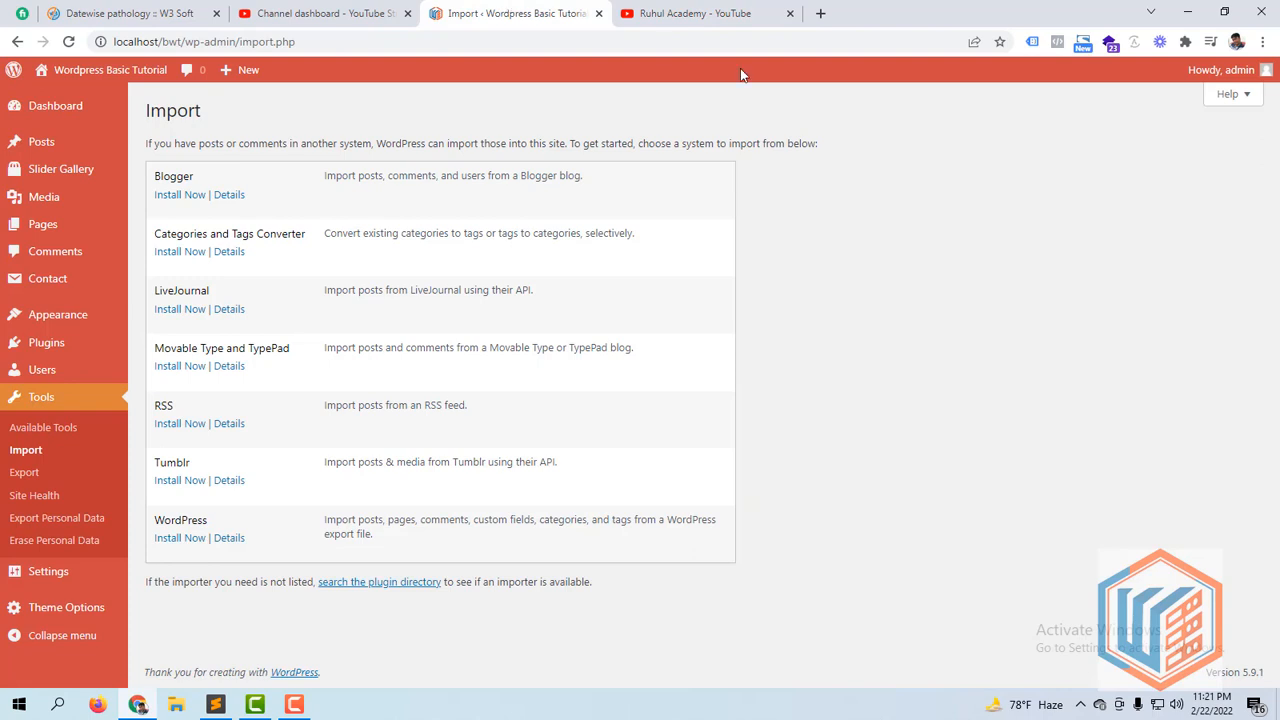
{"action": "left_click", "coordinate": [80, 107]}
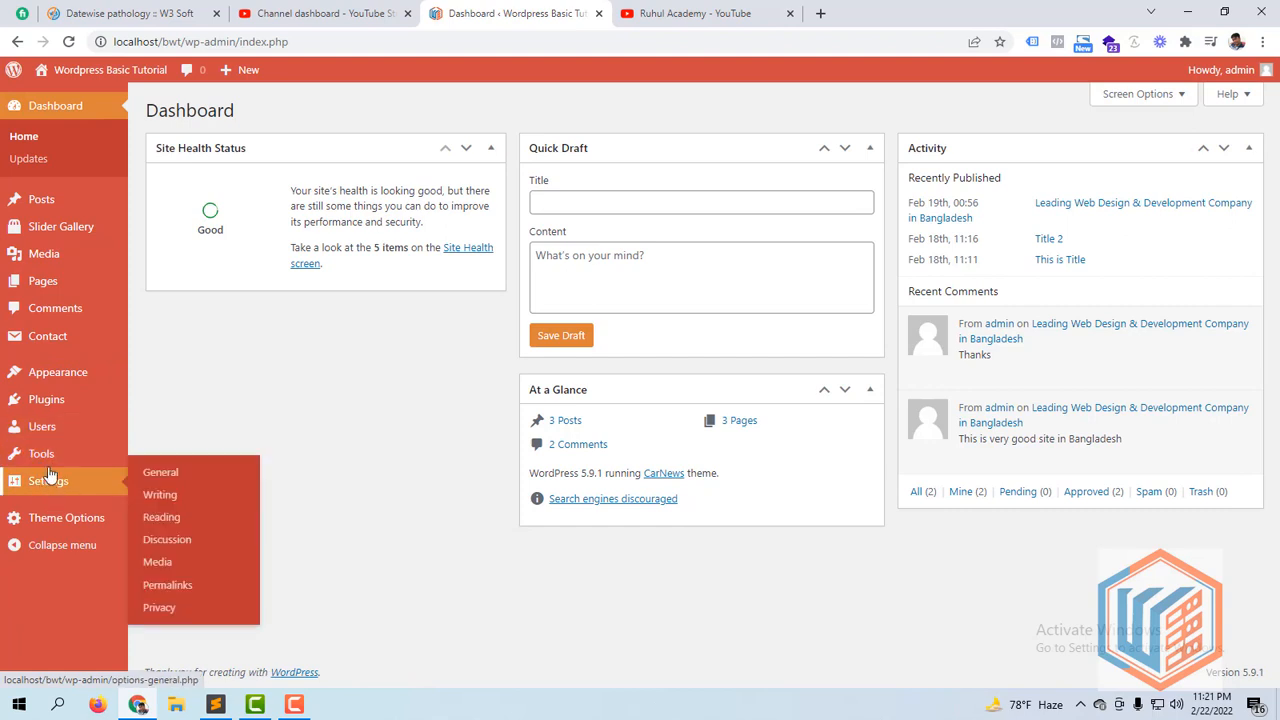
{"action": "mouse_move", "coordinate": [47, 457]}
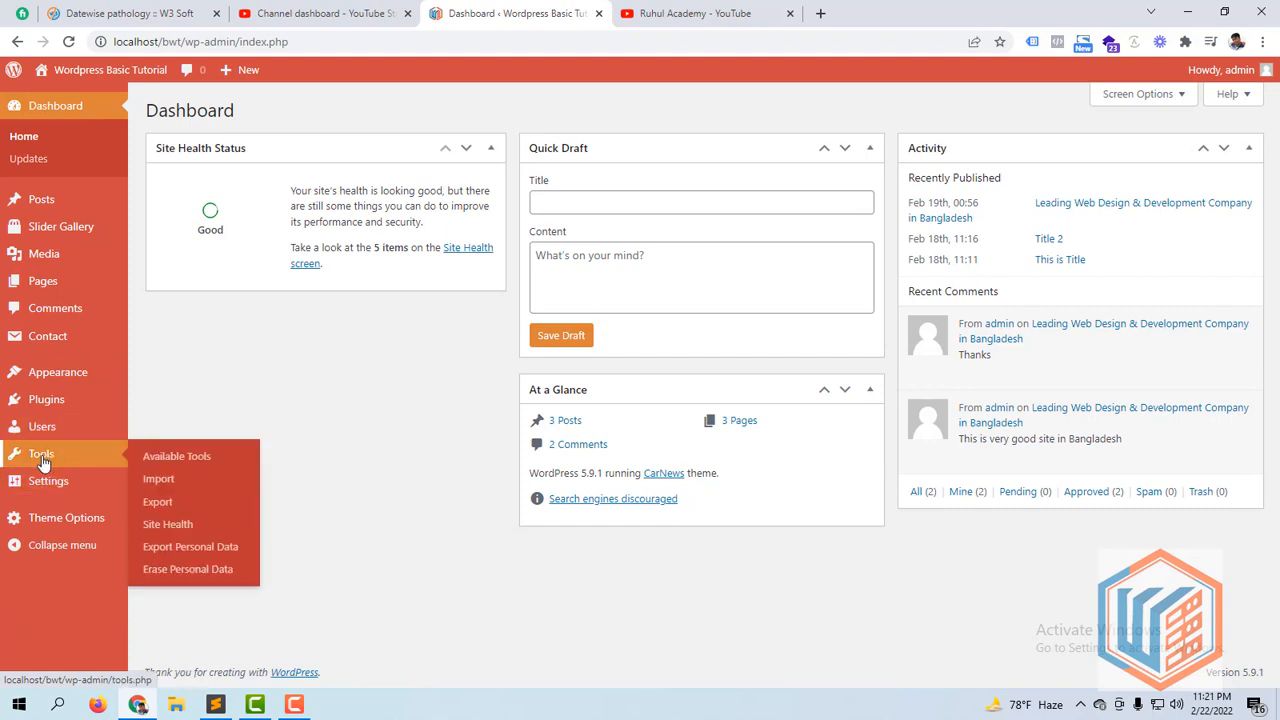
{"action": "left_click", "coordinate": [43, 458]}
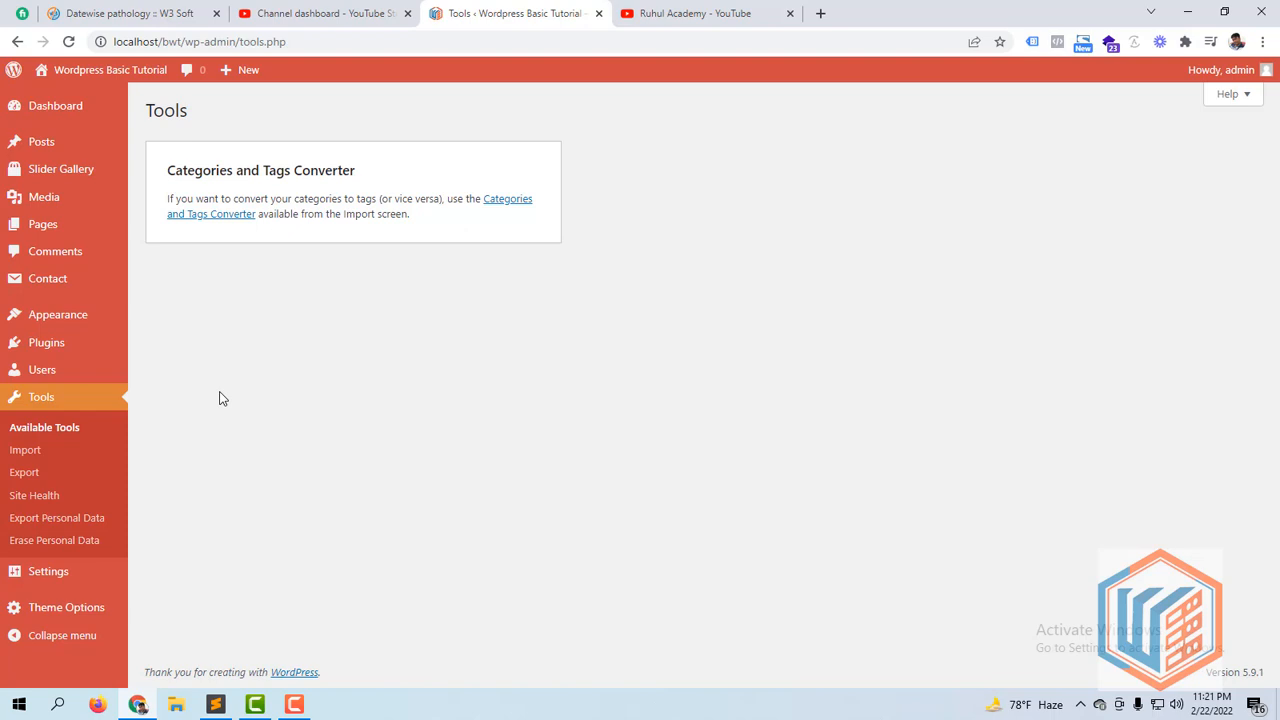
{"action": "left_click", "coordinate": [54, 432]}
{"action": "left_click", "coordinate": [209, 216]}
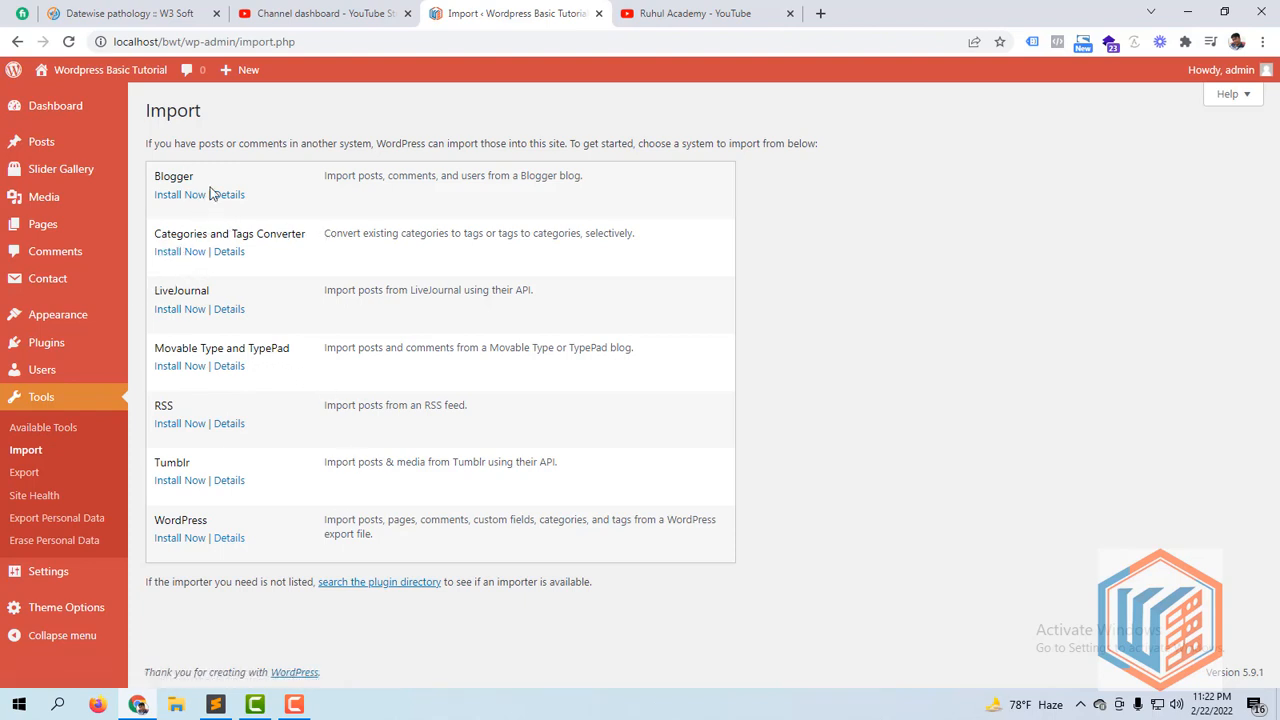
Step: Install the Categories and Tags Converter importer and run it
{"action": "left_click", "coordinate": [180, 254]}
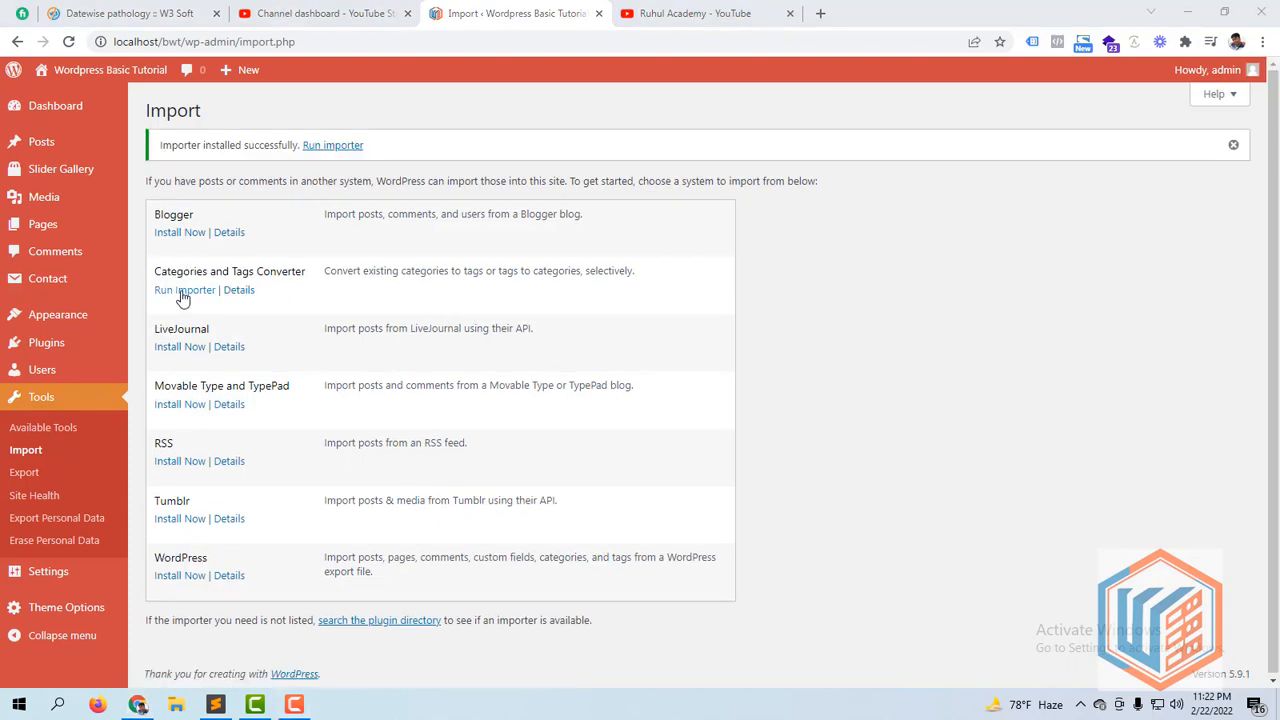
{"action": "left_click", "coordinate": [183, 292]}
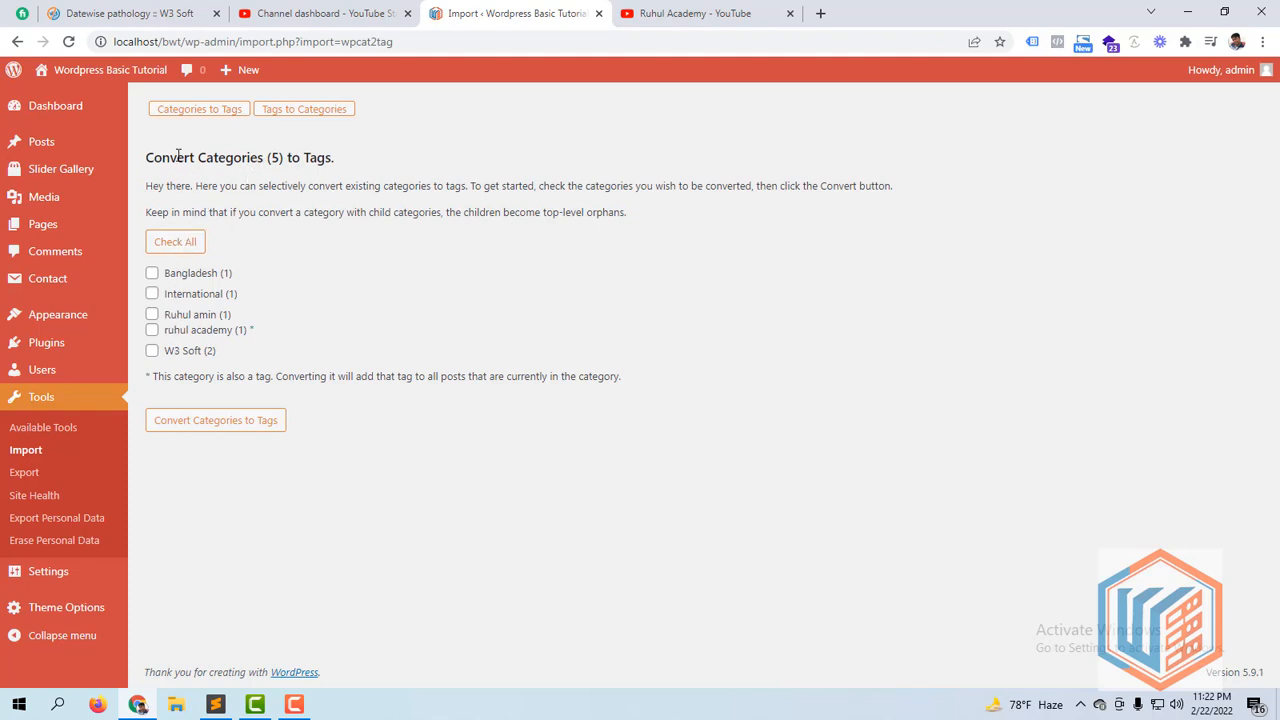
{"action": "double_click", "coordinate": [318, 157]}
{"action": "left_click", "coordinate": [327, 163]}
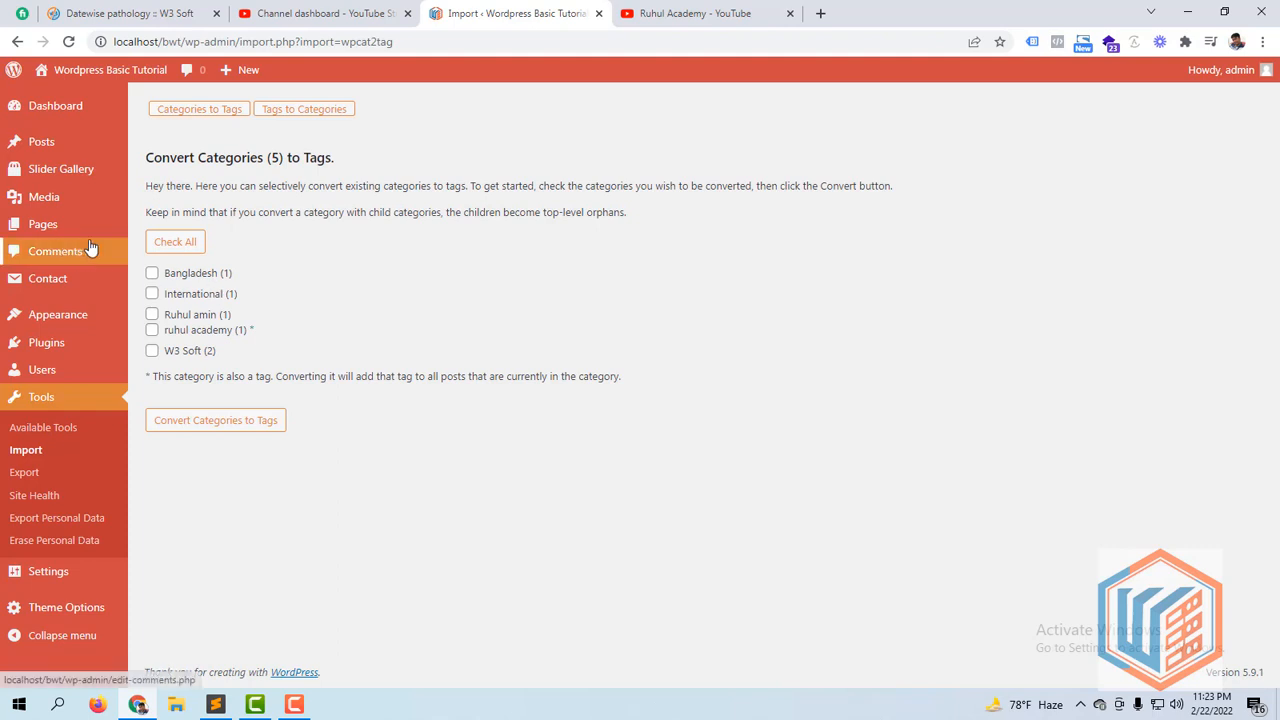
Step: Select all listed categories and convert them to tags
{"action": "left_click", "coordinate": [176, 243]}
{"action": "left_click", "coordinate": [152, 274]}
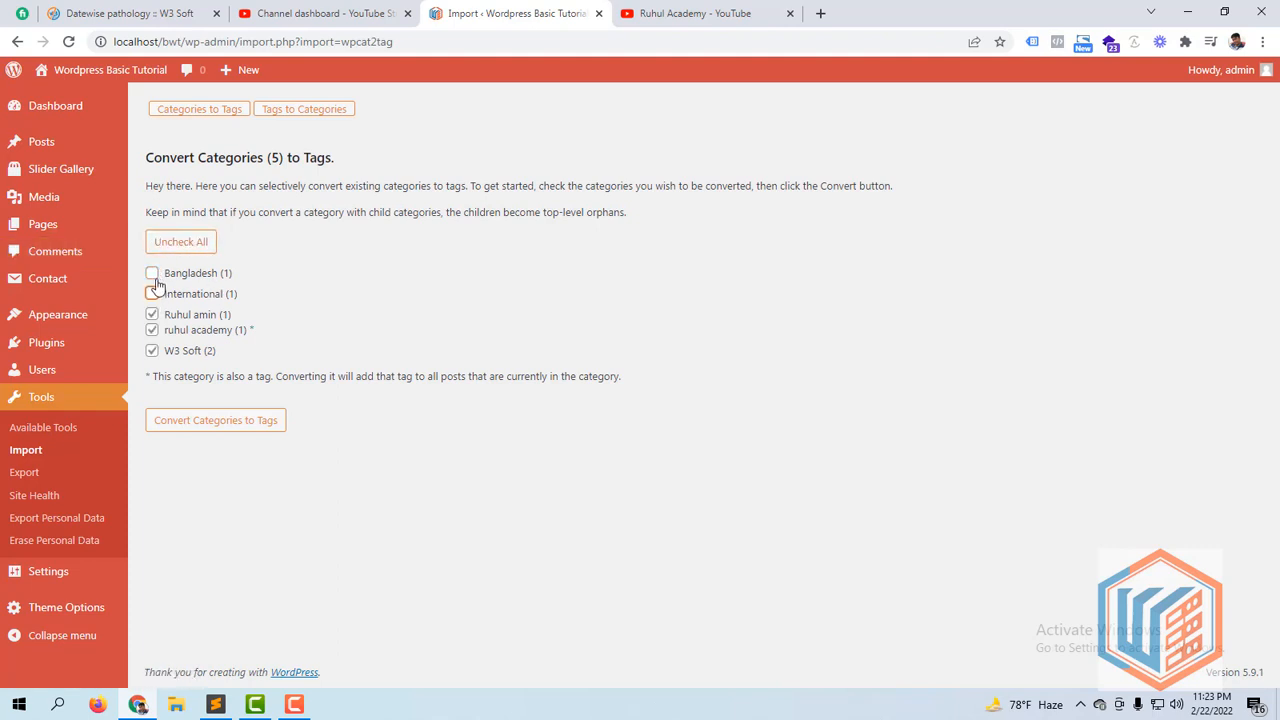
{"action": "left_click", "coordinate": [181, 245]}
{"action": "left_click", "coordinate": [181, 245]}
{"action": "left_click", "coordinate": [220, 426]}
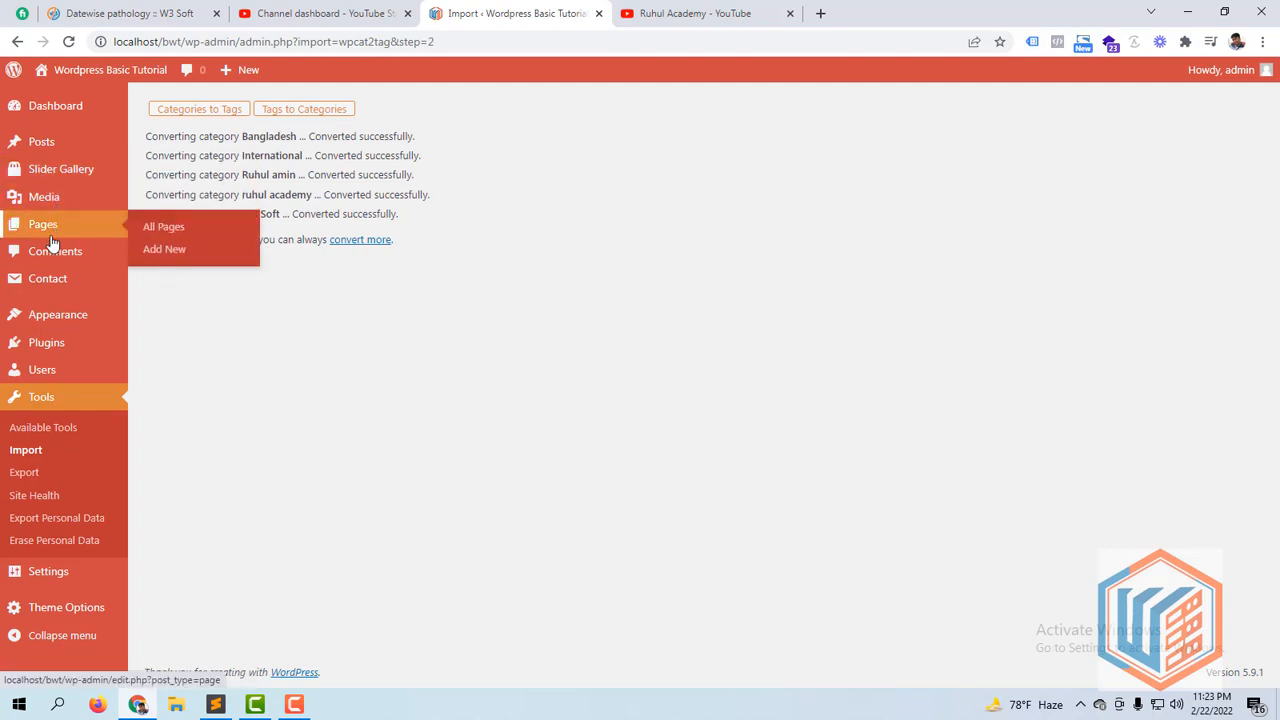
Step: Open the post Categories list in a separate browser tab, followed by the Tags list, to check the conversion
{"action": "mouse_move", "coordinate": [45, 168]}
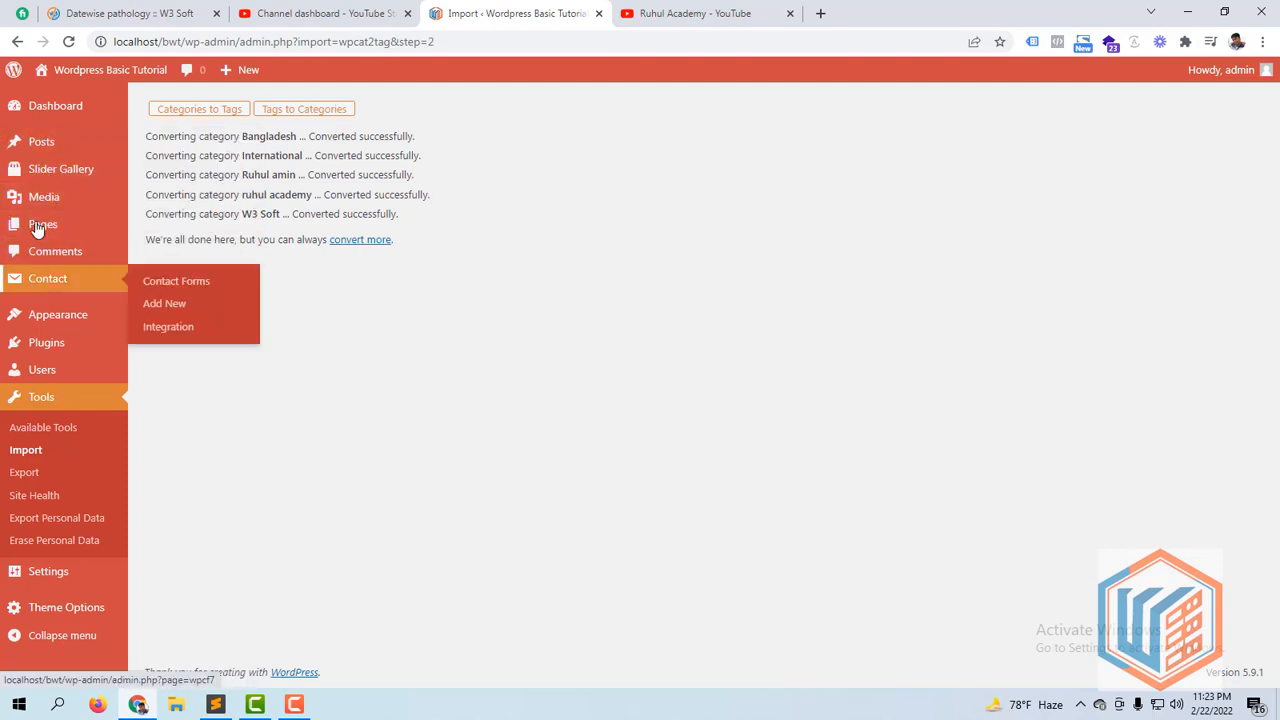
{"action": "mouse_move", "coordinate": [46, 143]}
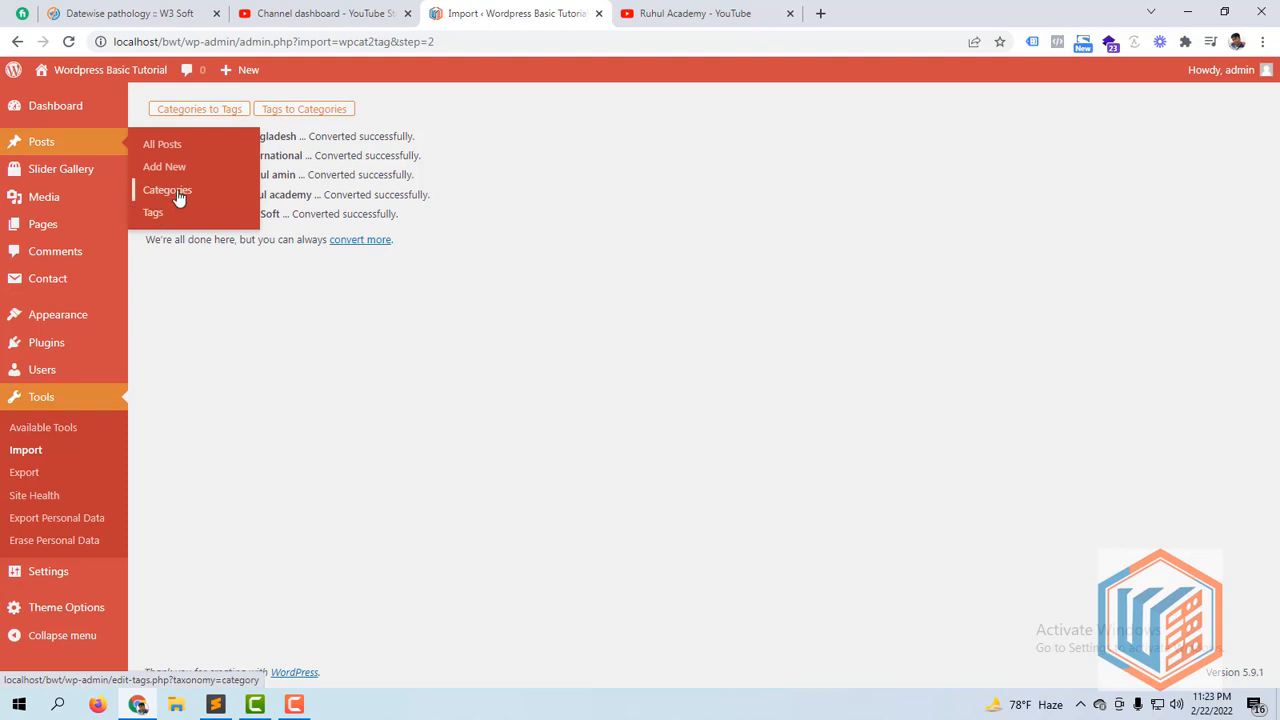
{"action": "right_click", "coordinate": [174, 189]}
{"action": "left_click", "coordinate": [214, 200]}
{"action": "left_click", "coordinate": [665, 12]}
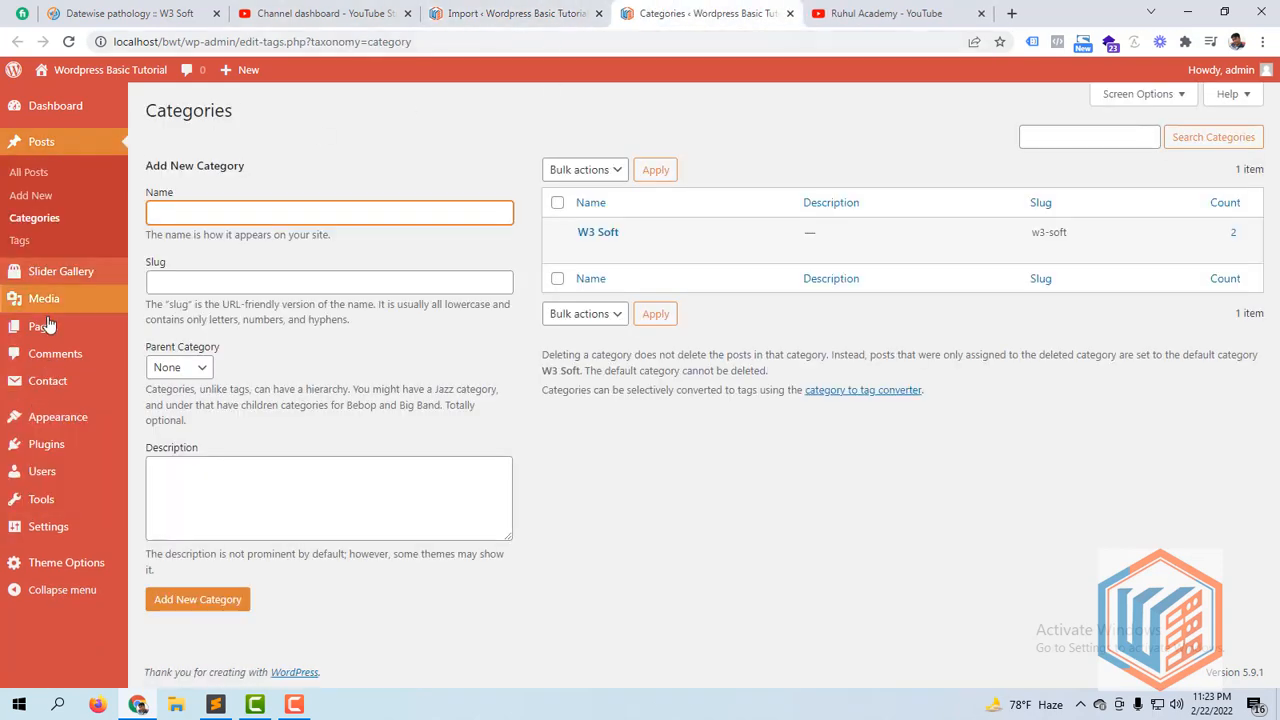
{"action": "left_click", "coordinate": [22, 243]}
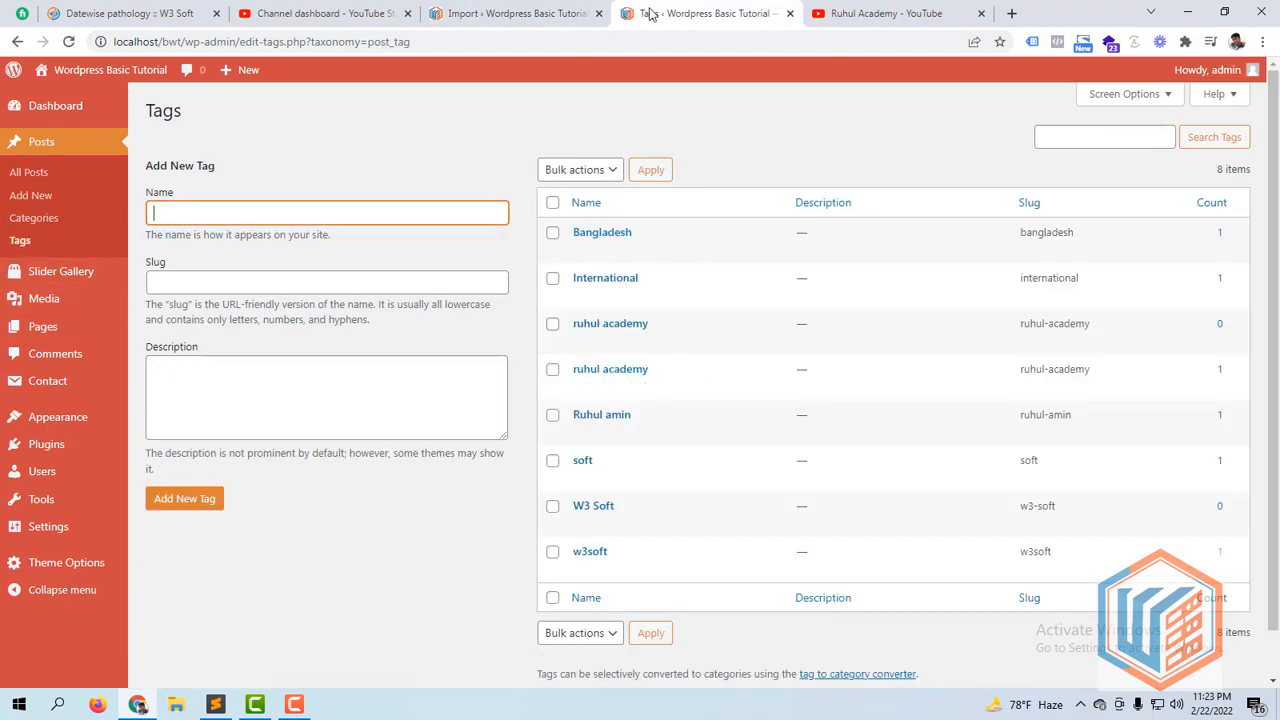
{"action": "scroll", "coordinate": [600, 455], "scroll_direction": "down", "scroll_amount": 1}
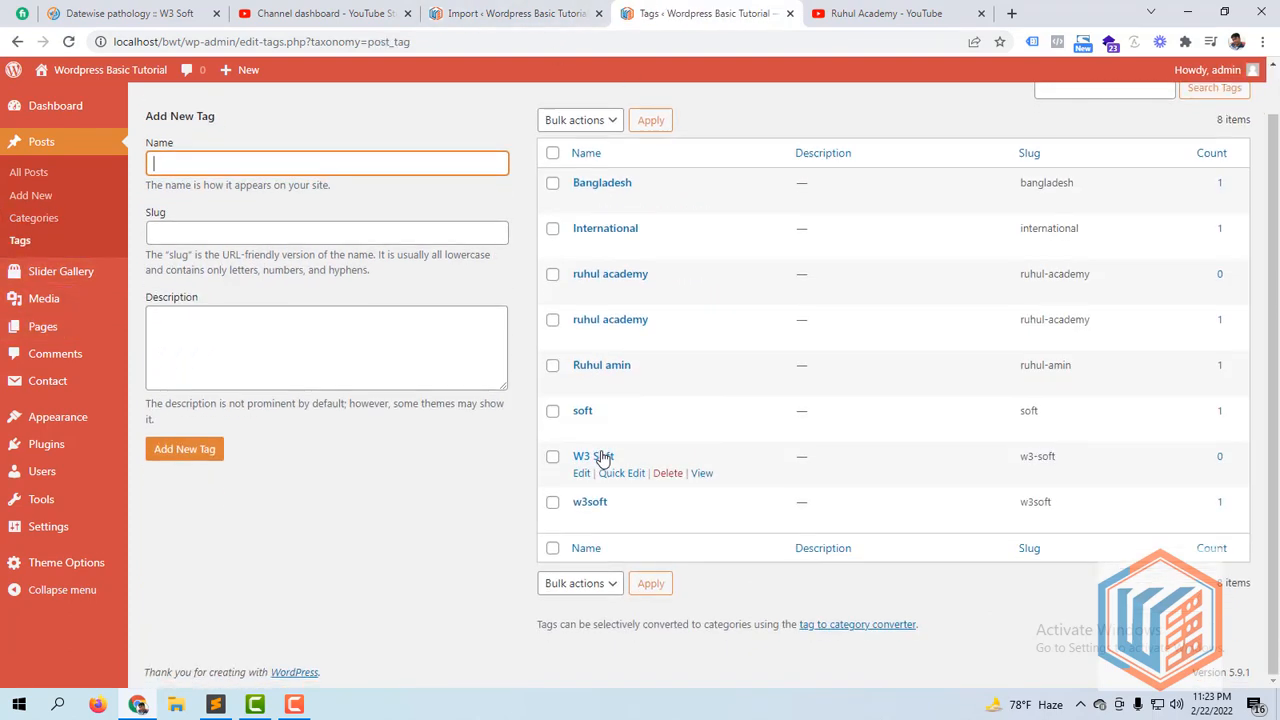
Step: Compare the converter's results with the Tags list, examining the W3 Soft entry
{"action": "left_click", "coordinate": [515, 13]}
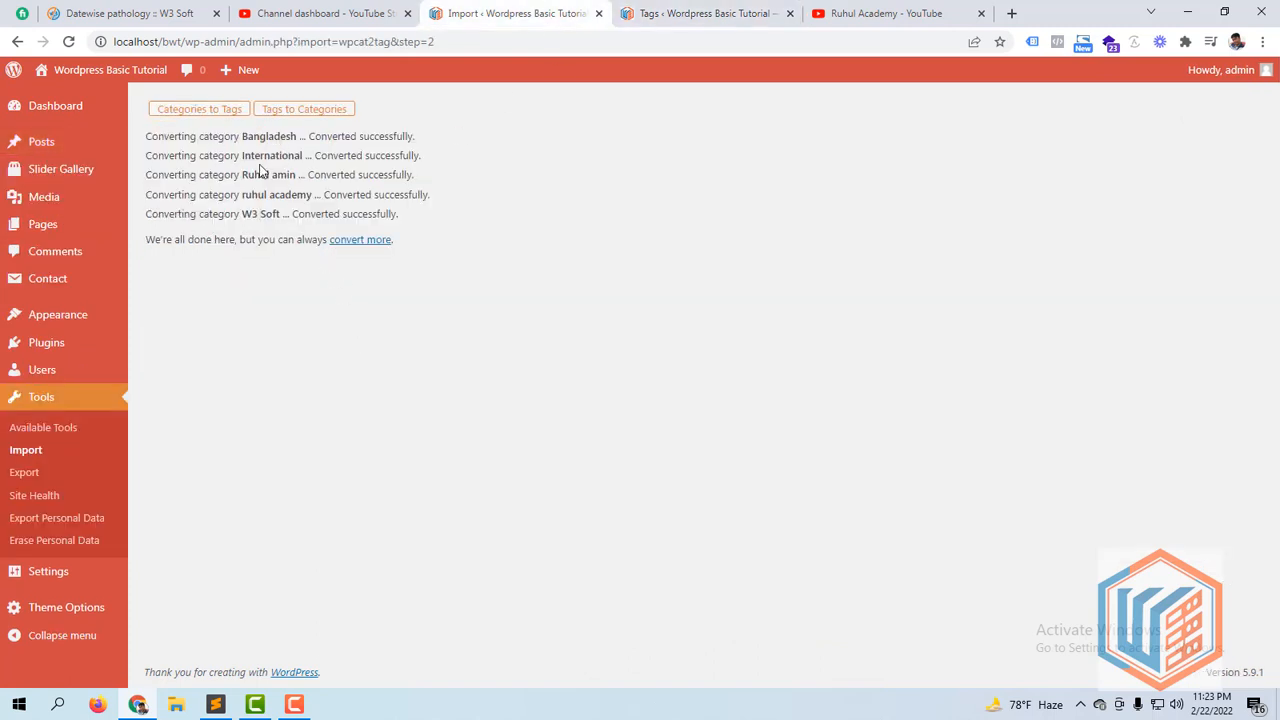
{"action": "left_click", "coordinate": [690, 13]}
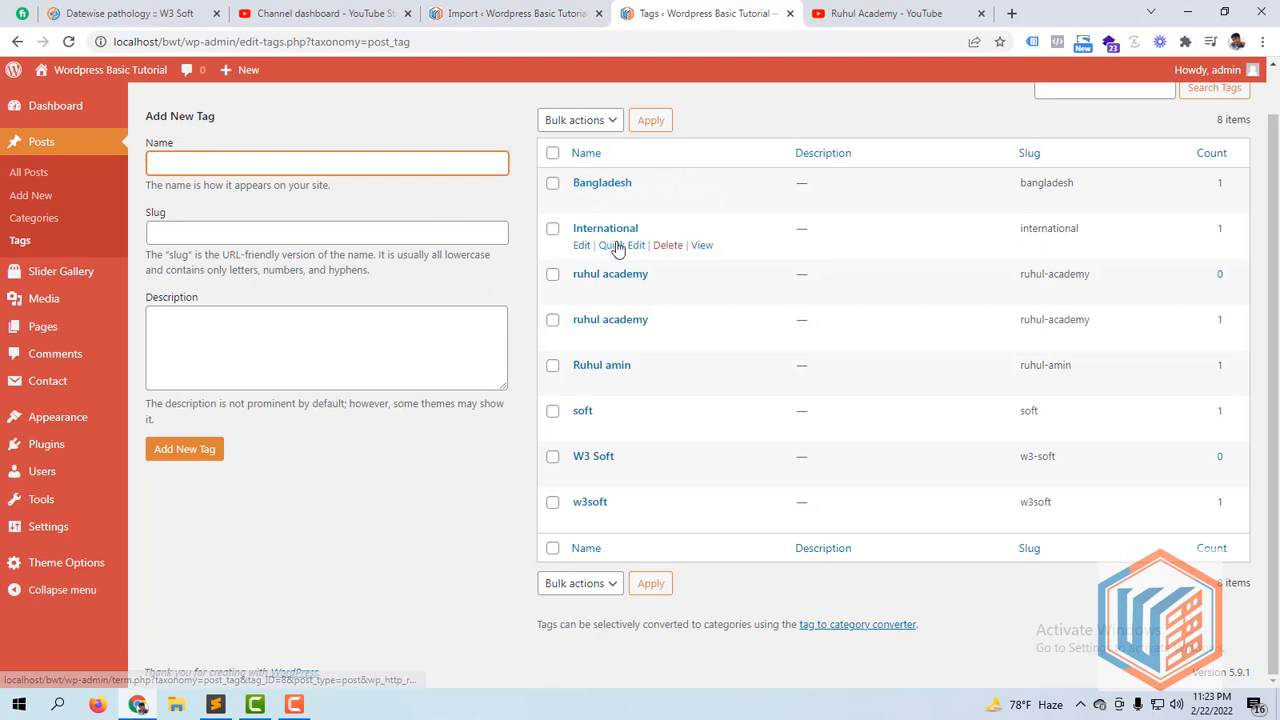
{"action": "left_click", "coordinate": [510, 13]}
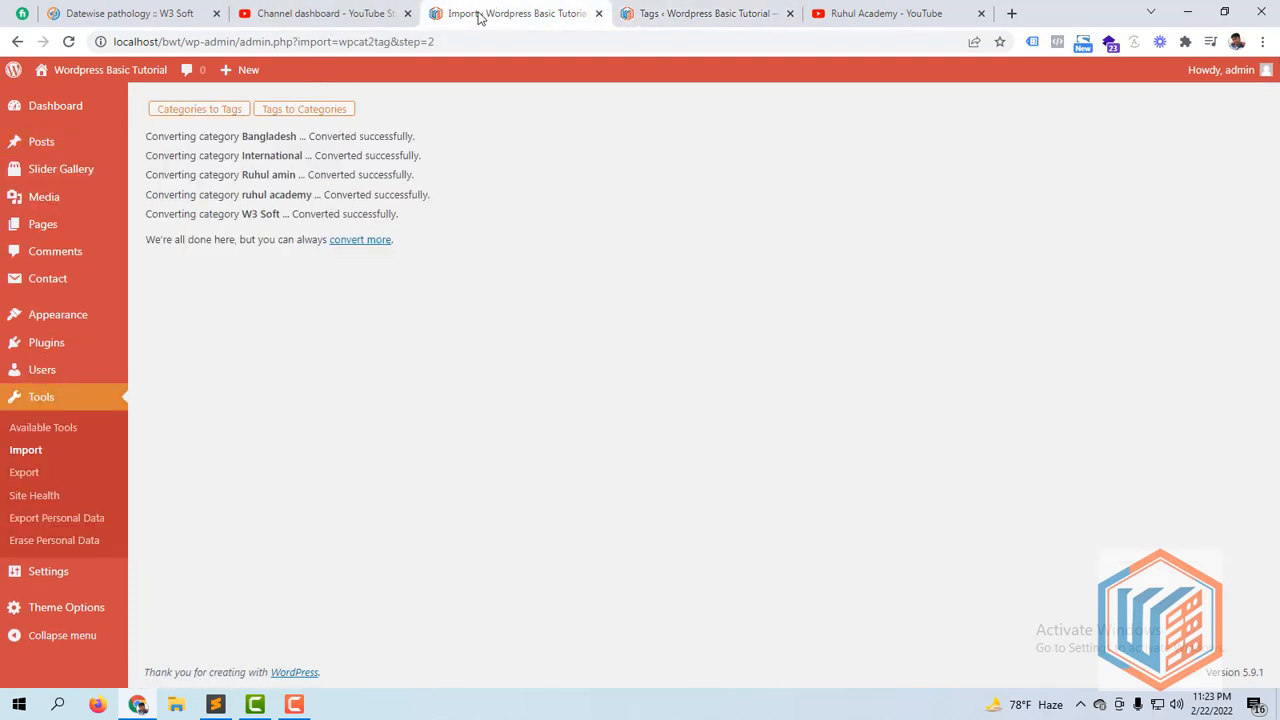
{"action": "left_click", "coordinate": [648, 6]}
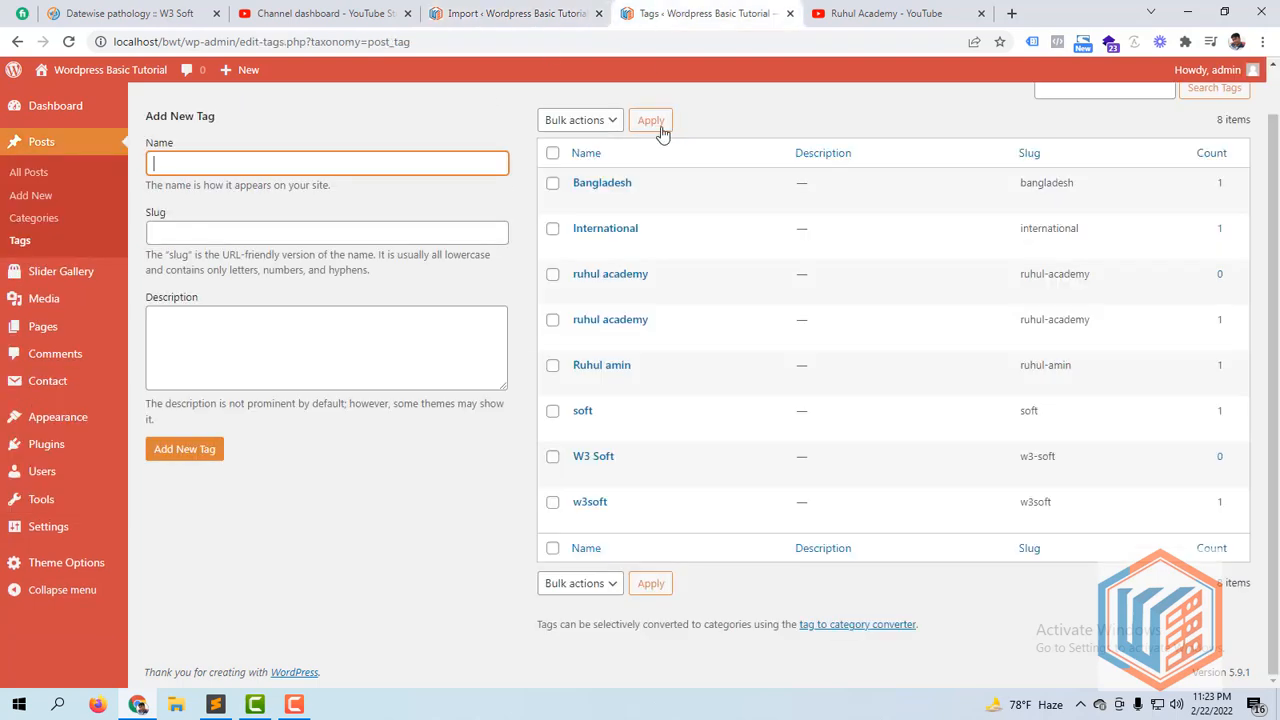
{"action": "left_click", "coordinate": [512, 6]}
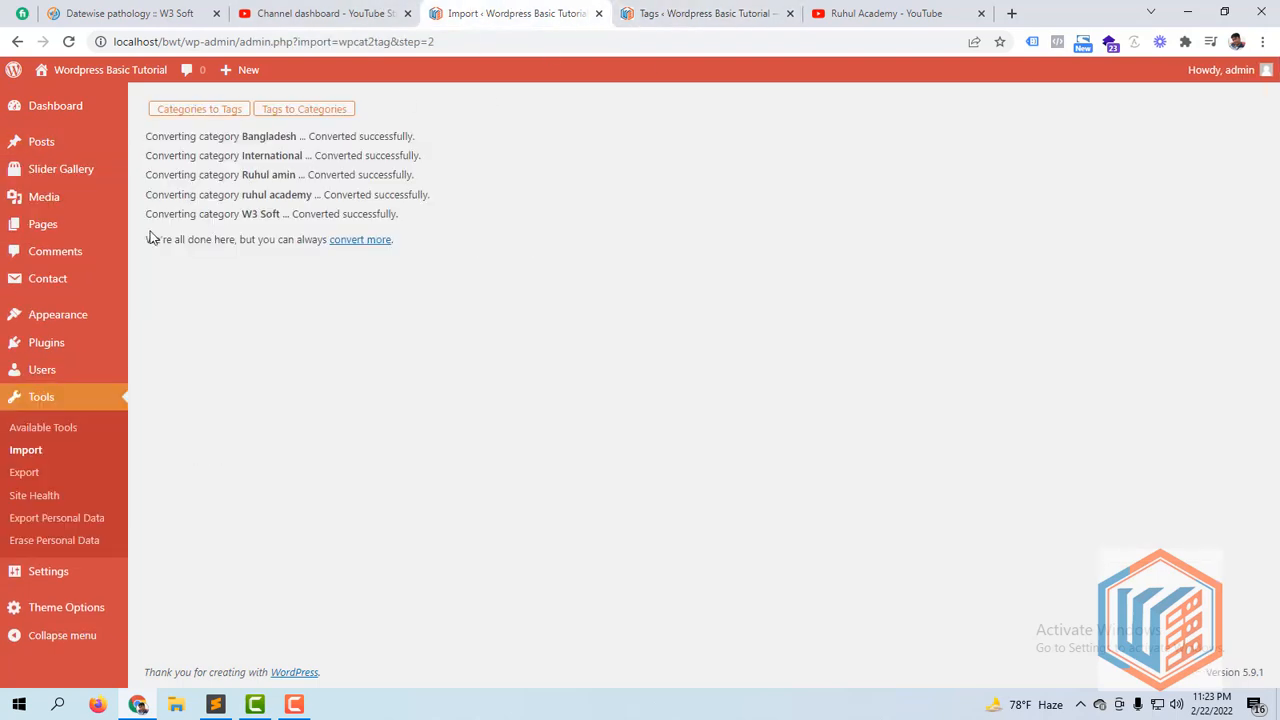
{"action": "left_click_drag", "start_coordinate": [243, 213], "coordinate": [292, 214]}
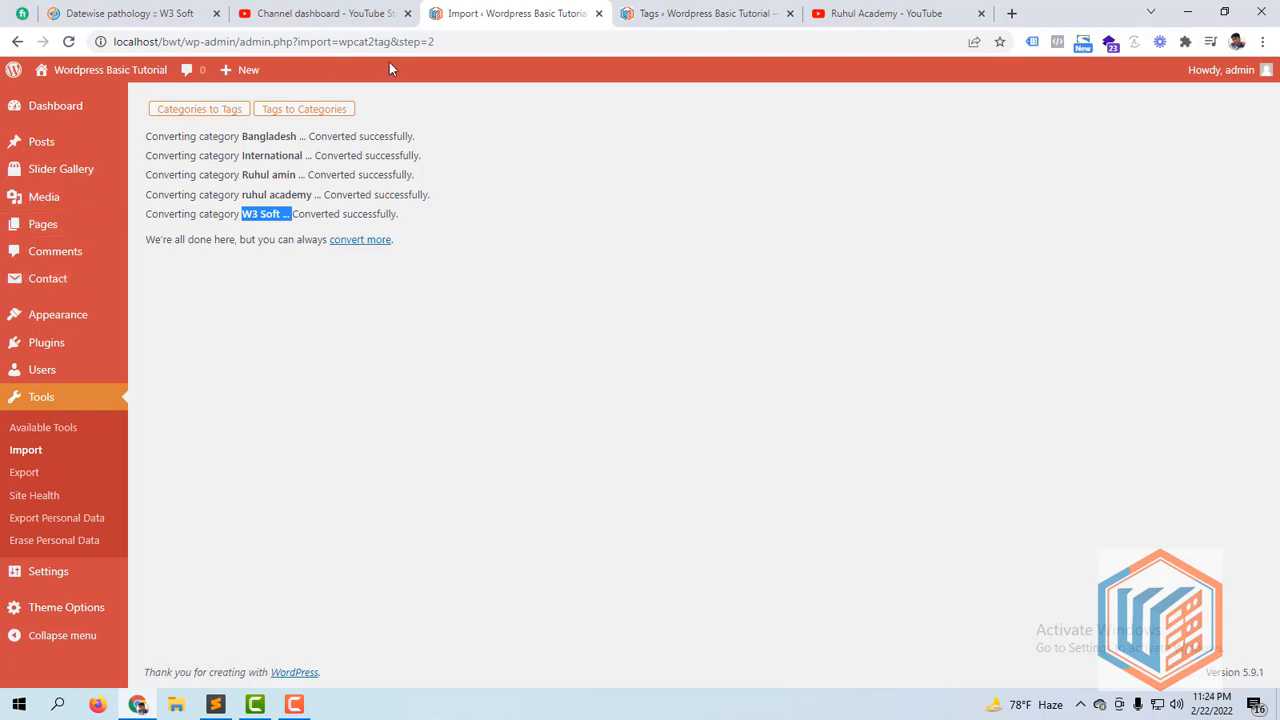
Step: Convert all existing tags to categories with the converter
{"action": "left_click", "coordinate": [313, 111]}
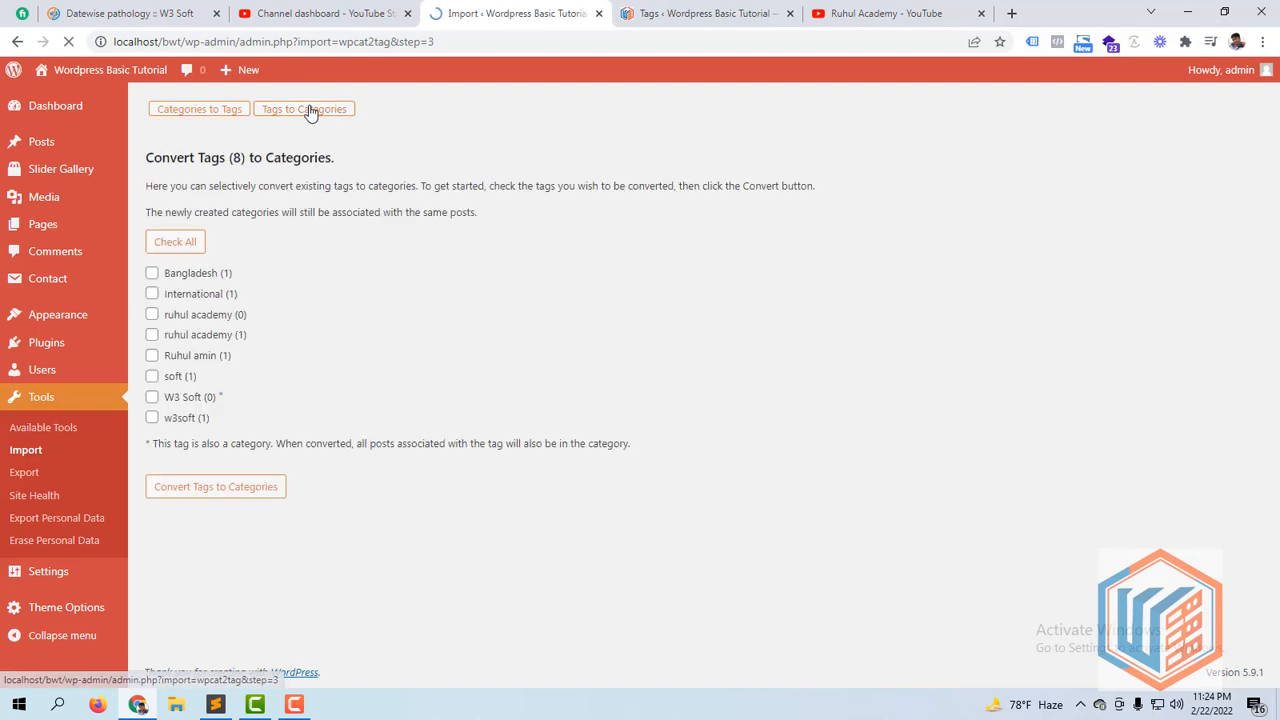
{"action": "left_click", "coordinate": [185, 245]}
{"action": "left_click", "coordinate": [215, 487]}
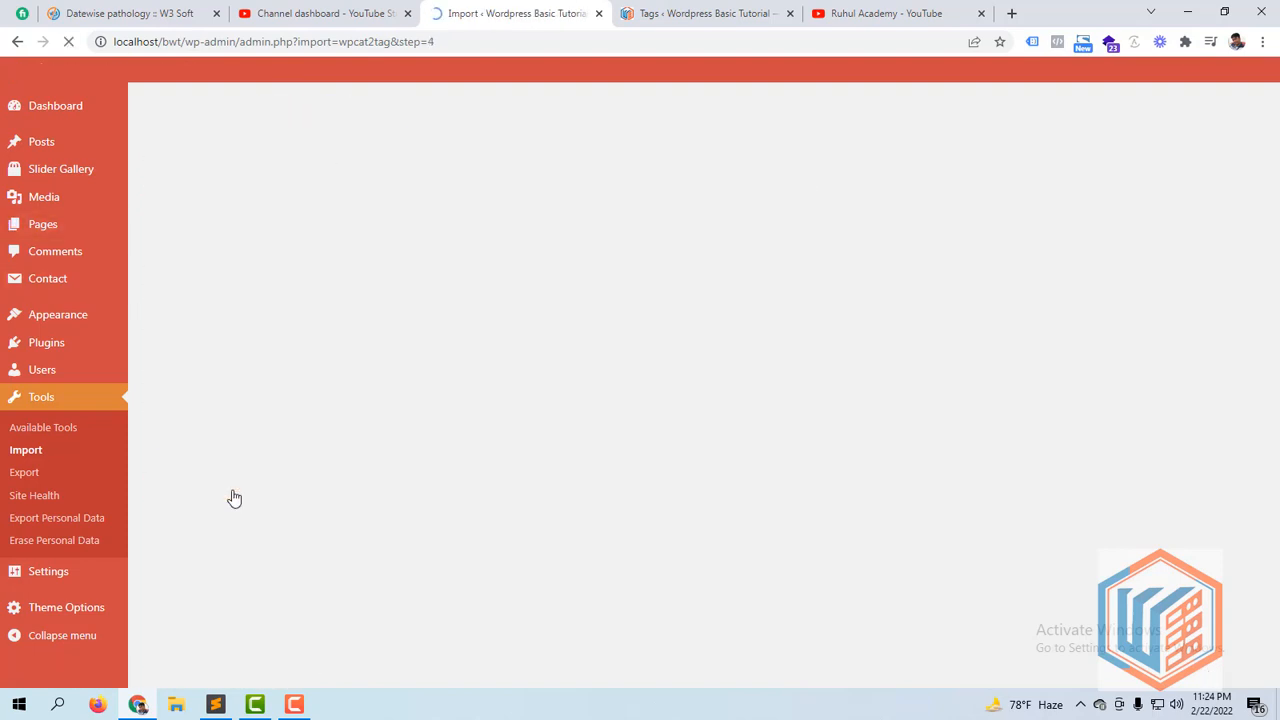
Step: Examine the post Categories list to check the tags converted back to categories
{"action": "left_click", "coordinate": [676, 12]}
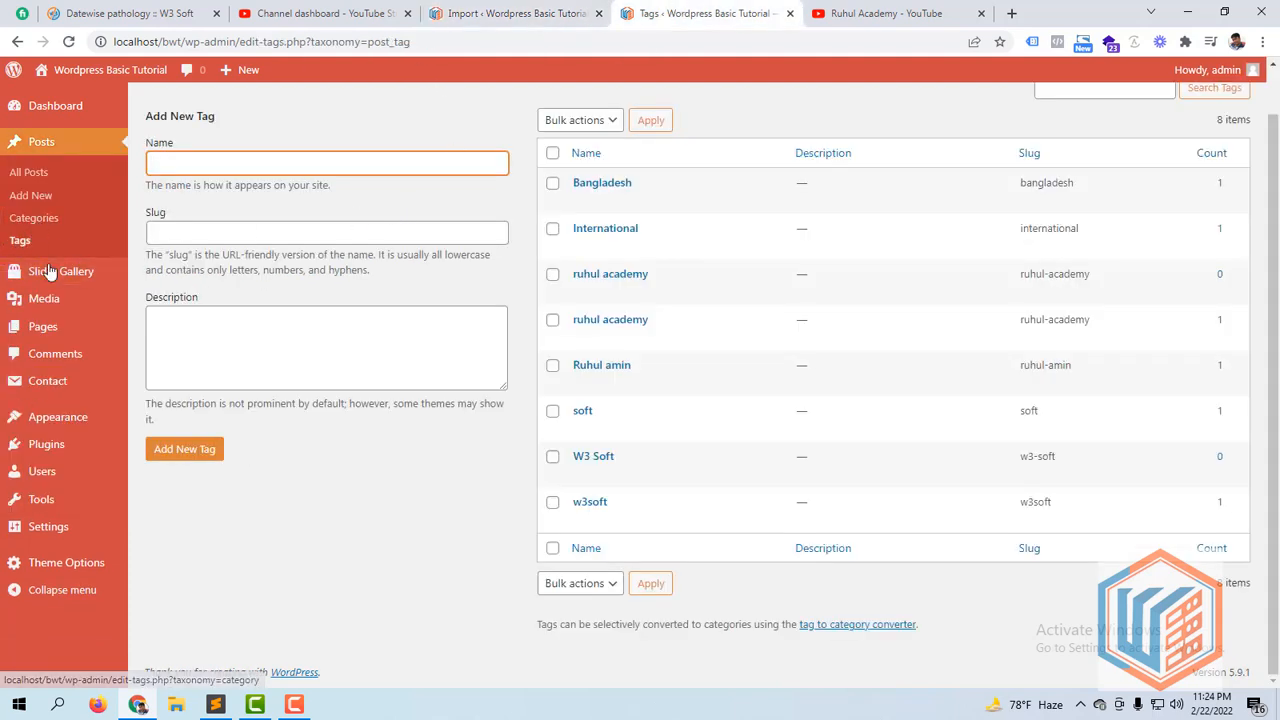
{"action": "left_click", "coordinate": [34, 218]}
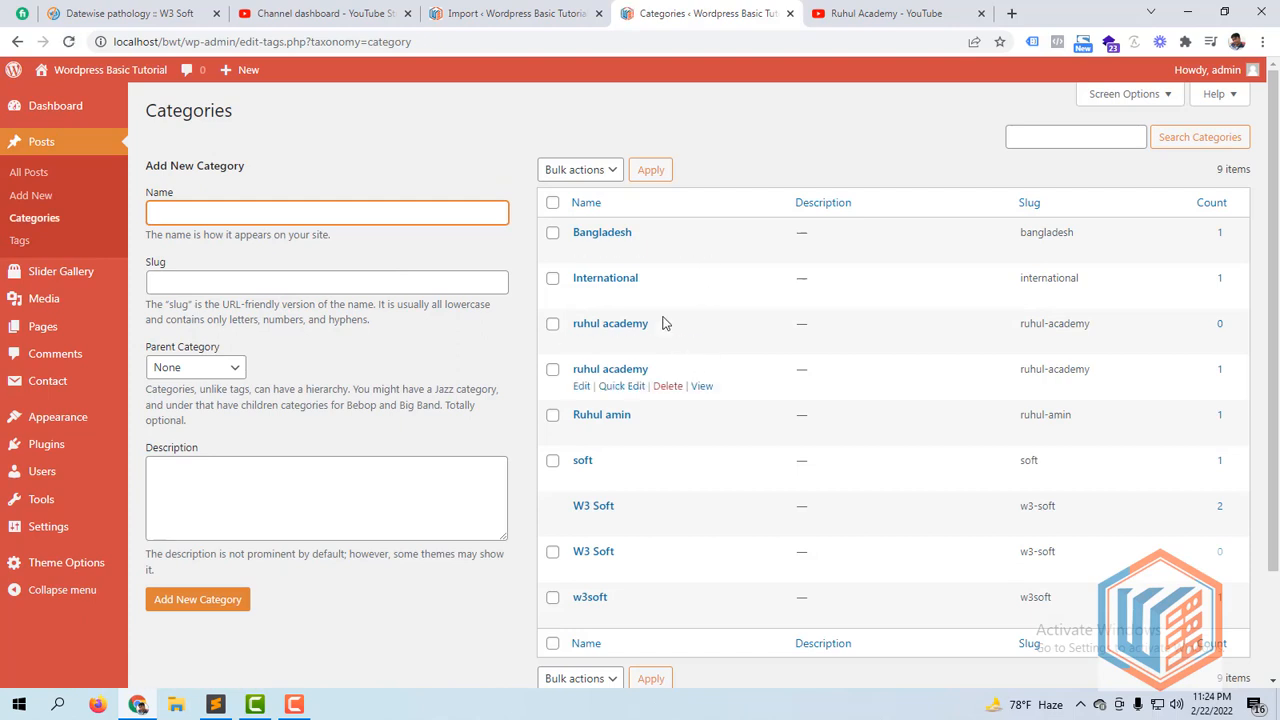
{"action": "scroll", "coordinate": [610, 380], "scroll_direction": "down", "scroll_amount": 2}
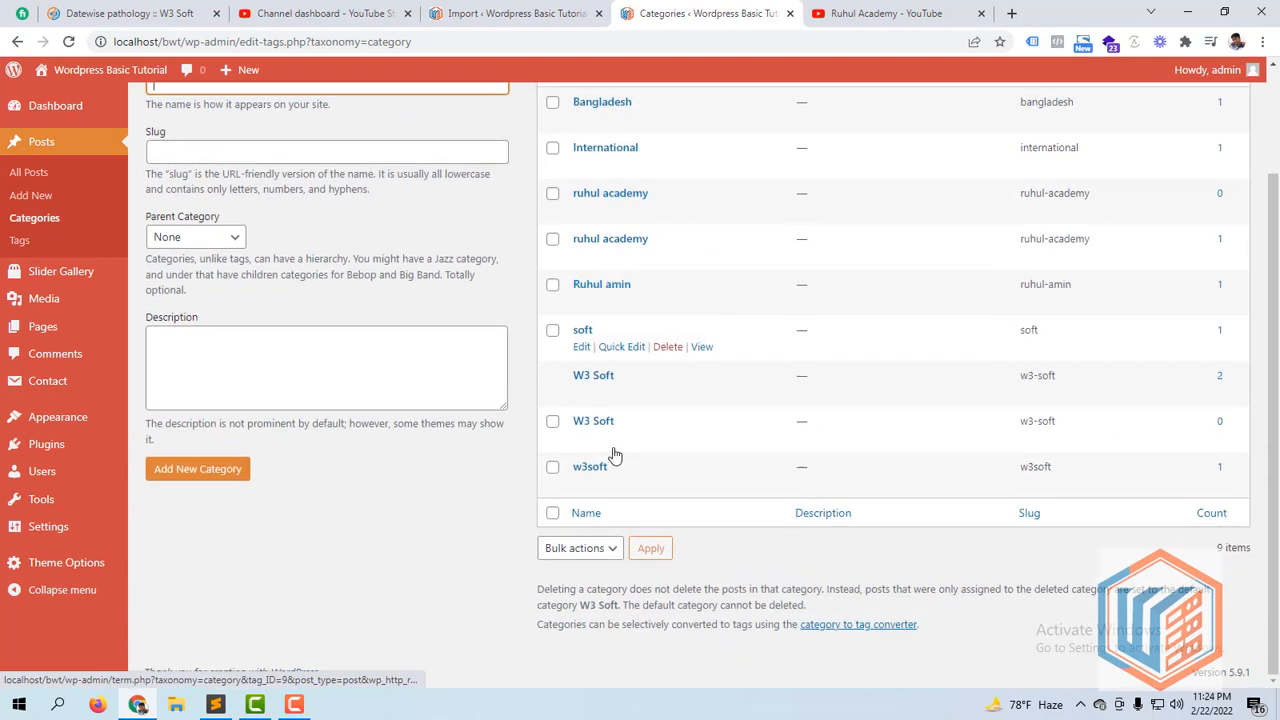
{"action": "scroll", "coordinate": [583, 345], "scroll_direction": "up", "scroll_amount": 2}
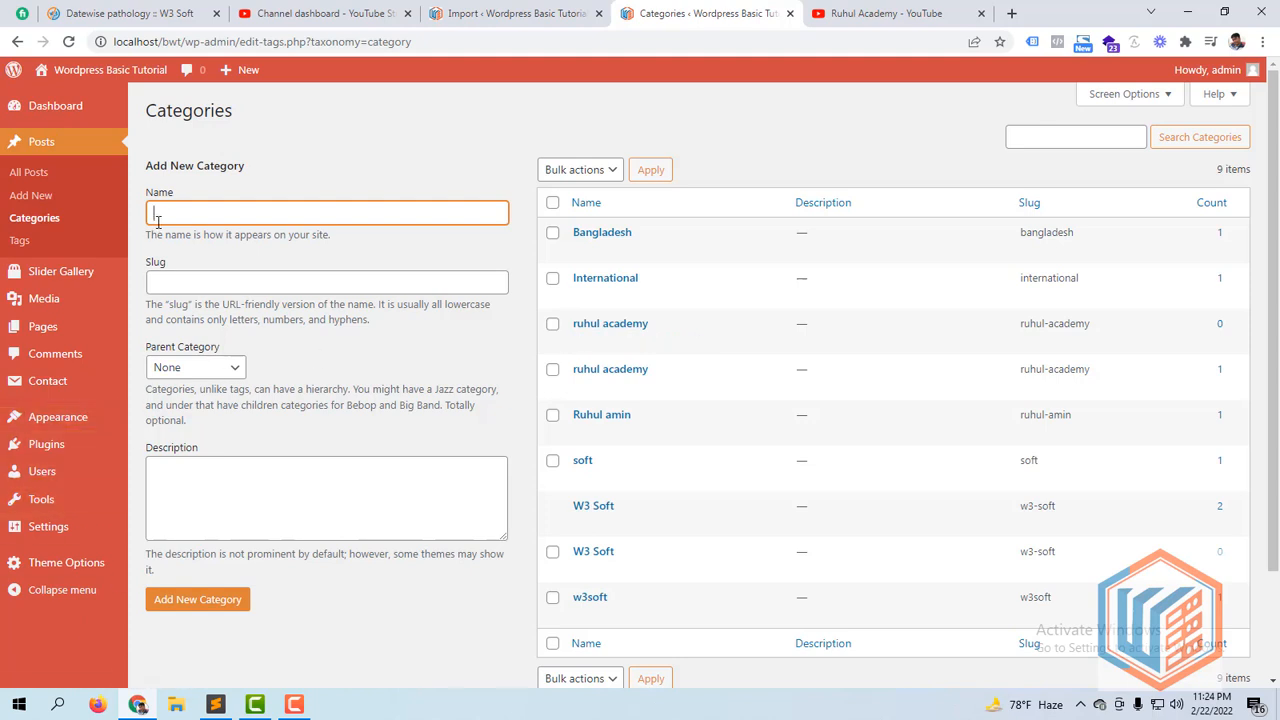
{"action": "key", "text": "F10"}
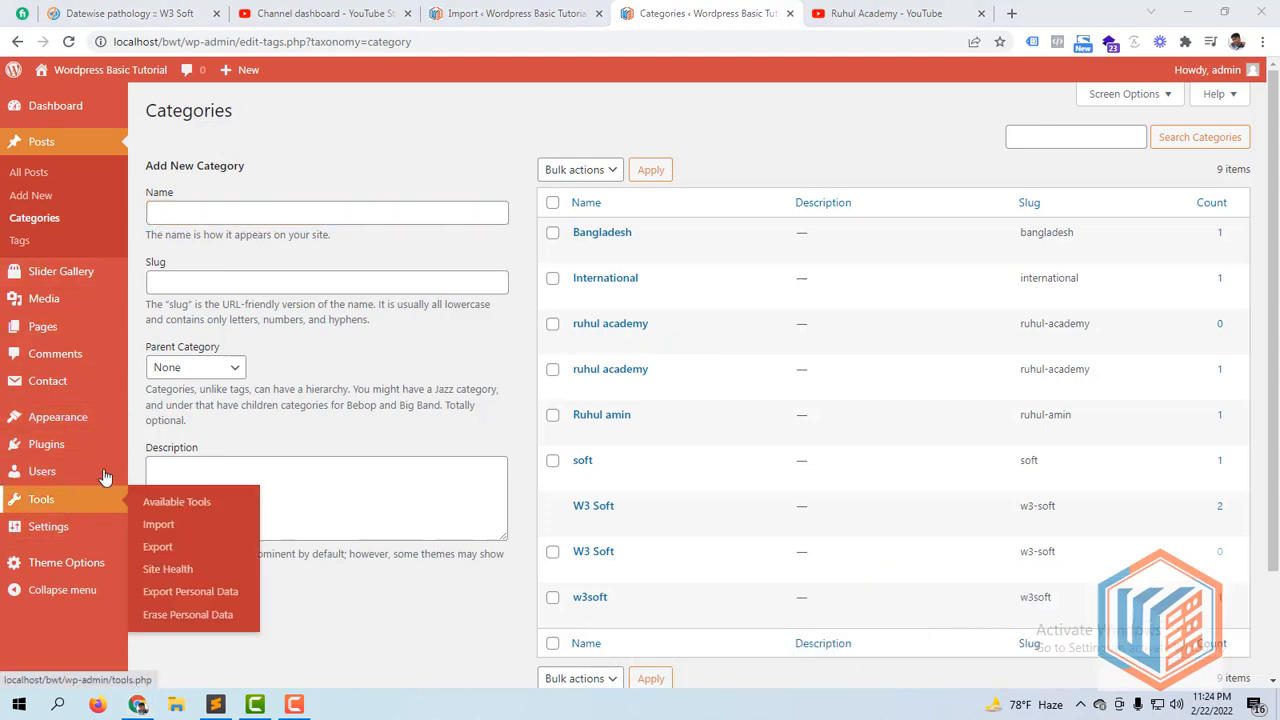
Step: Return to Available Tools and follow the Categories and Tags Converter link to review the available importers
{"action": "left_click", "coordinate": [50, 505]}
{"action": "left_click", "coordinate": [50, 505]}
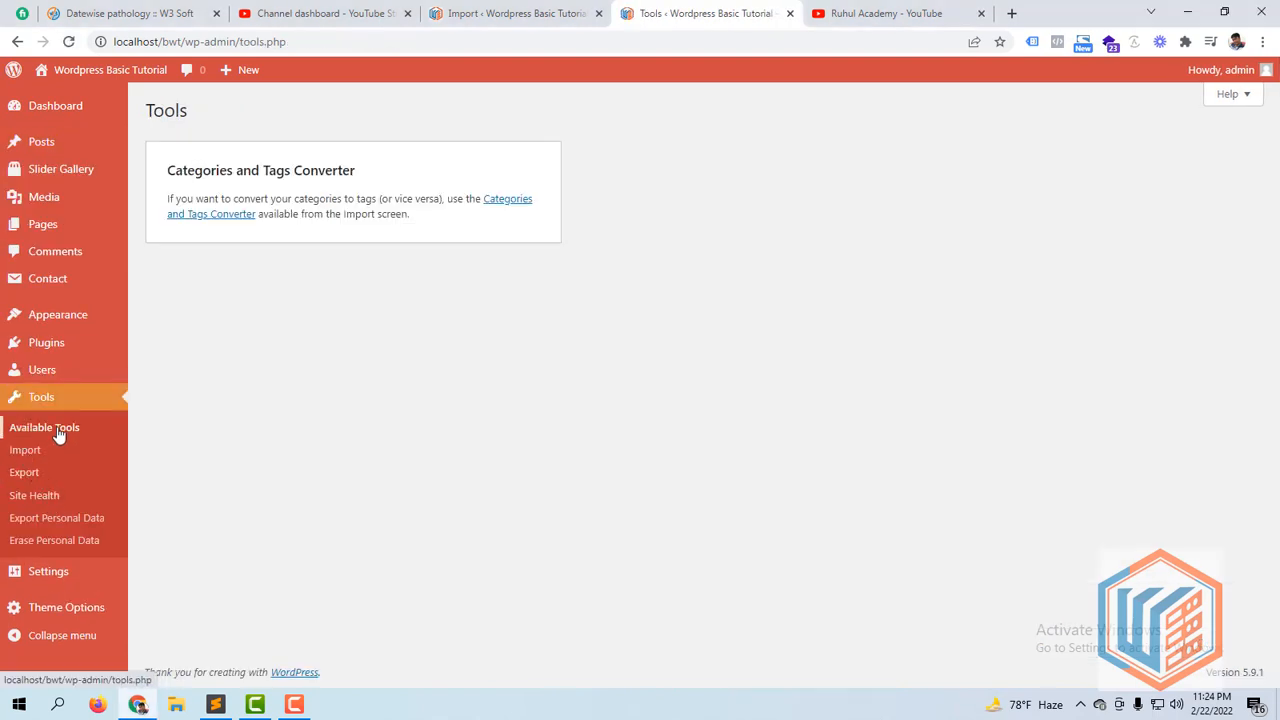
{"action": "left_click", "coordinate": [240, 214]}
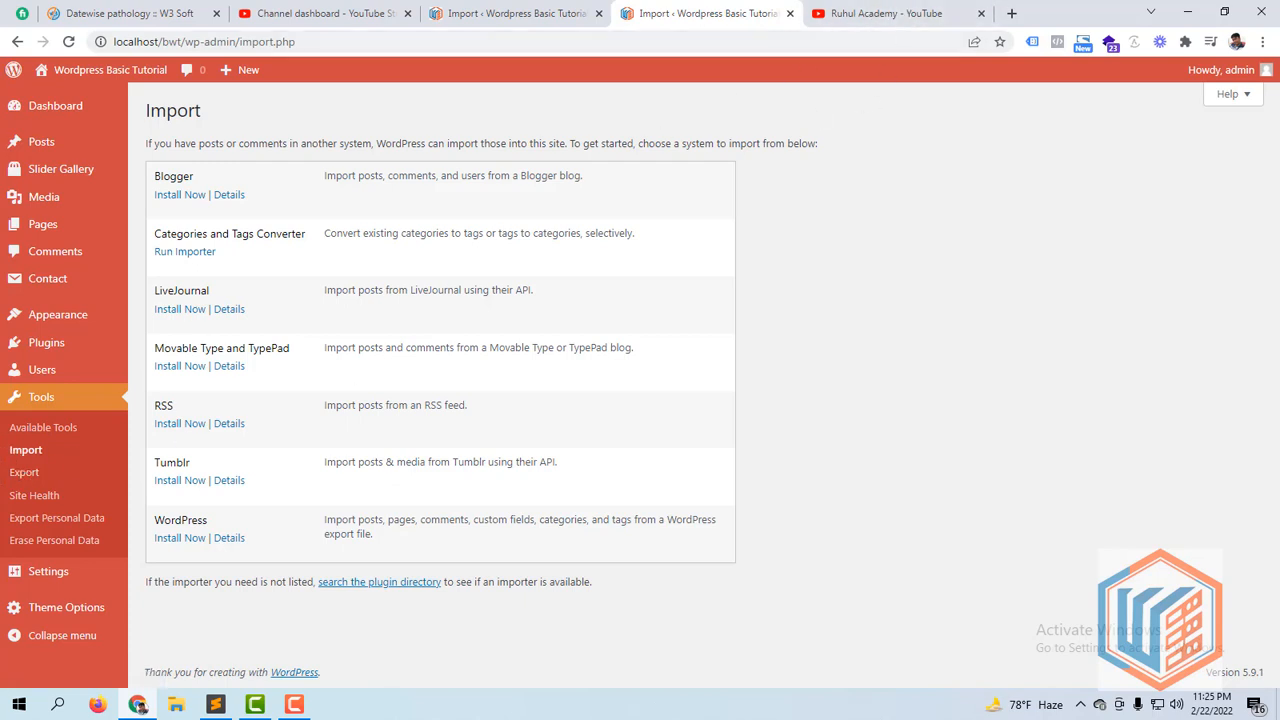
Step: Open the Export screen and view the All Posts list in a separate browser tab
{"action": "left_click", "coordinate": [25, 475]}
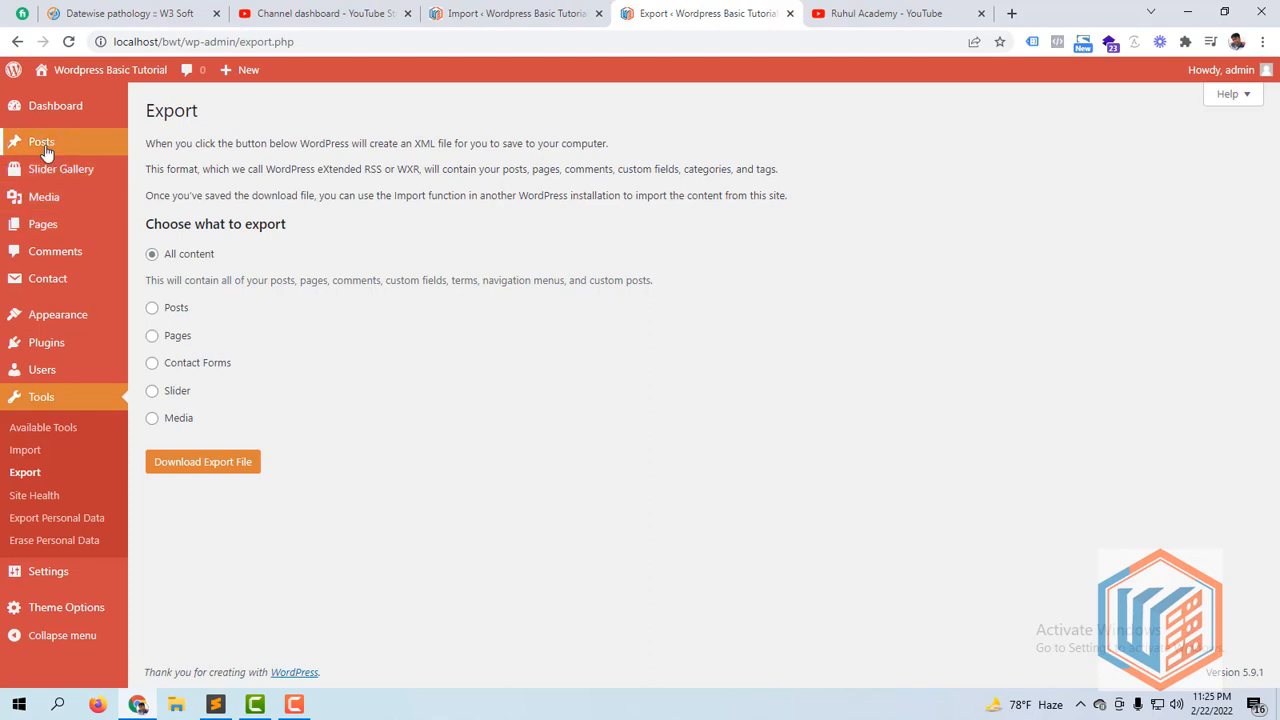
{"action": "mouse_move", "coordinate": [45, 151]}
{"action": "right_click", "coordinate": [166, 146]}
{"action": "left_click", "coordinate": [192, 159]}
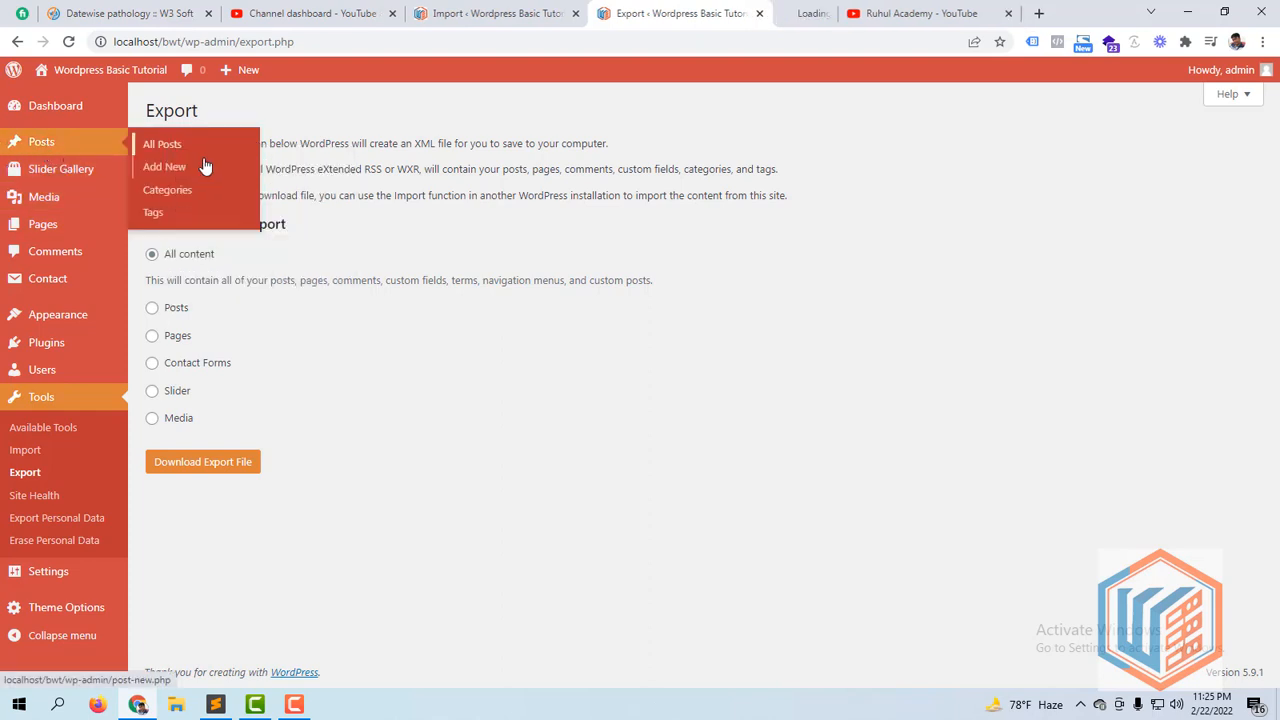
{"action": "left_click", "coordinate": [806, 13]}
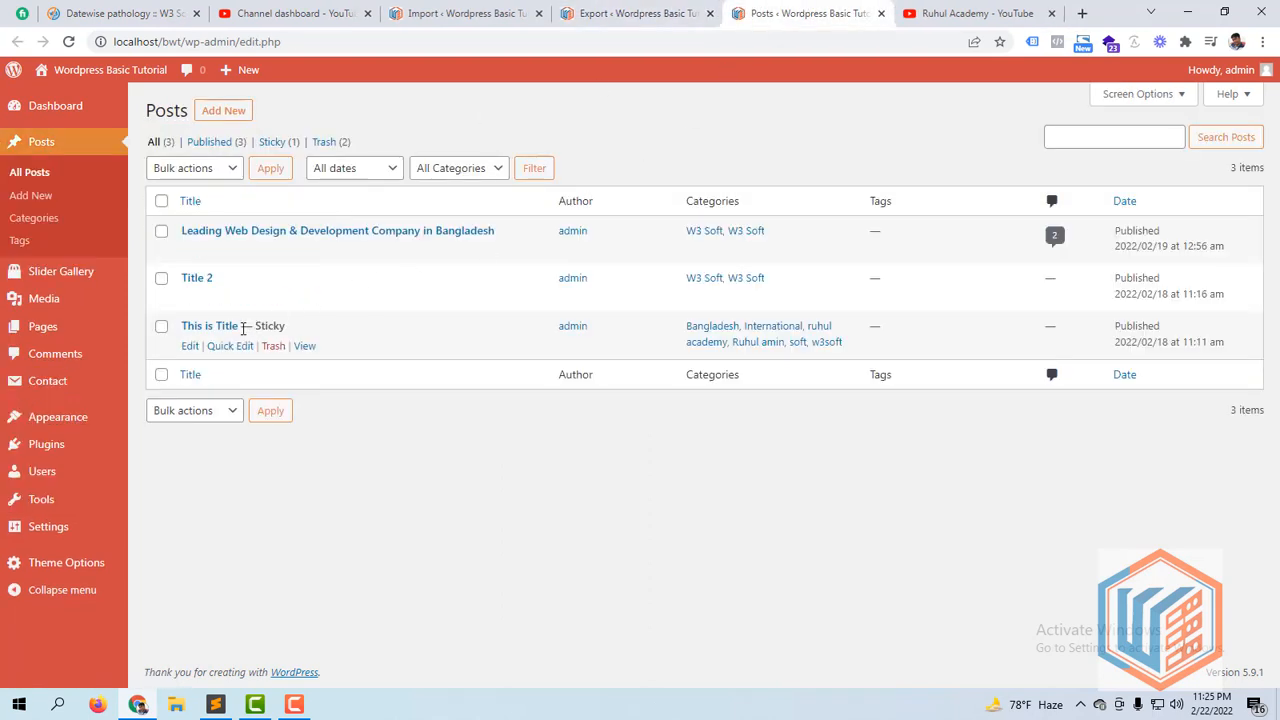
Step: Download an export file containing only Posts, with categories, authors, dates and status left unfiltered
{"action": "left_click", "coordinate": [675, 10]}
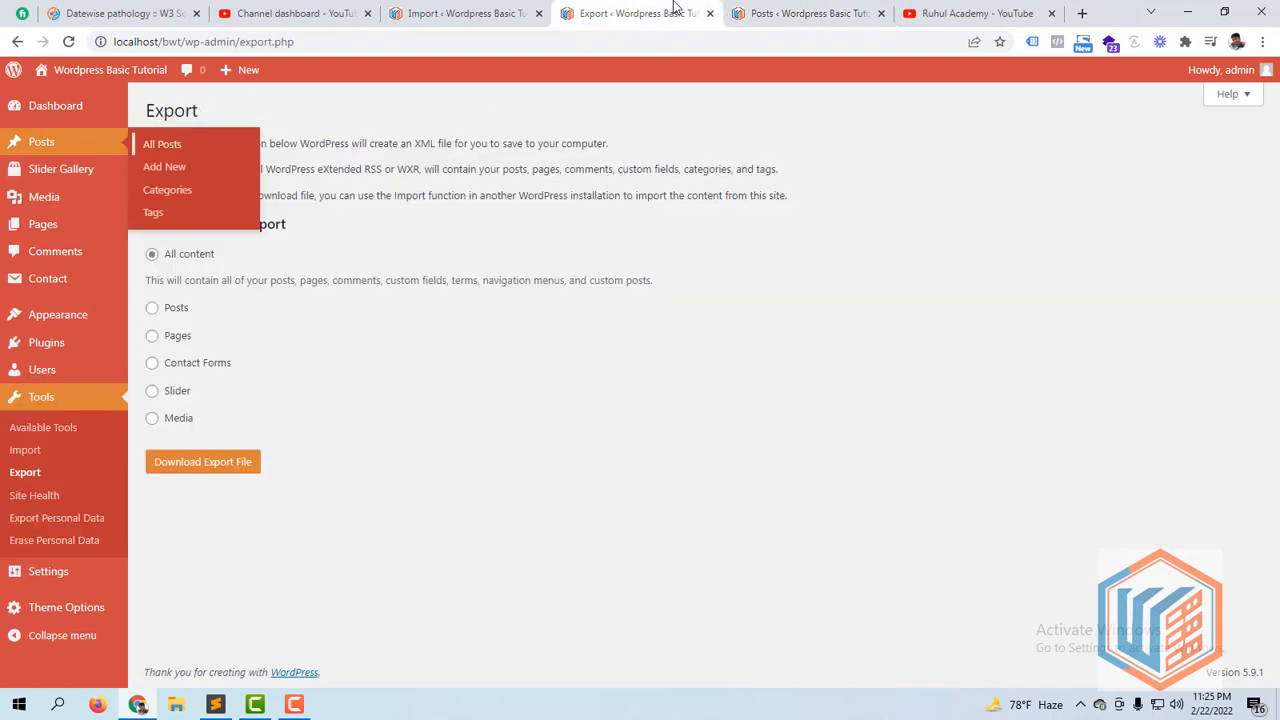
{"action": "left_click", "coordinate": [152, 309]}
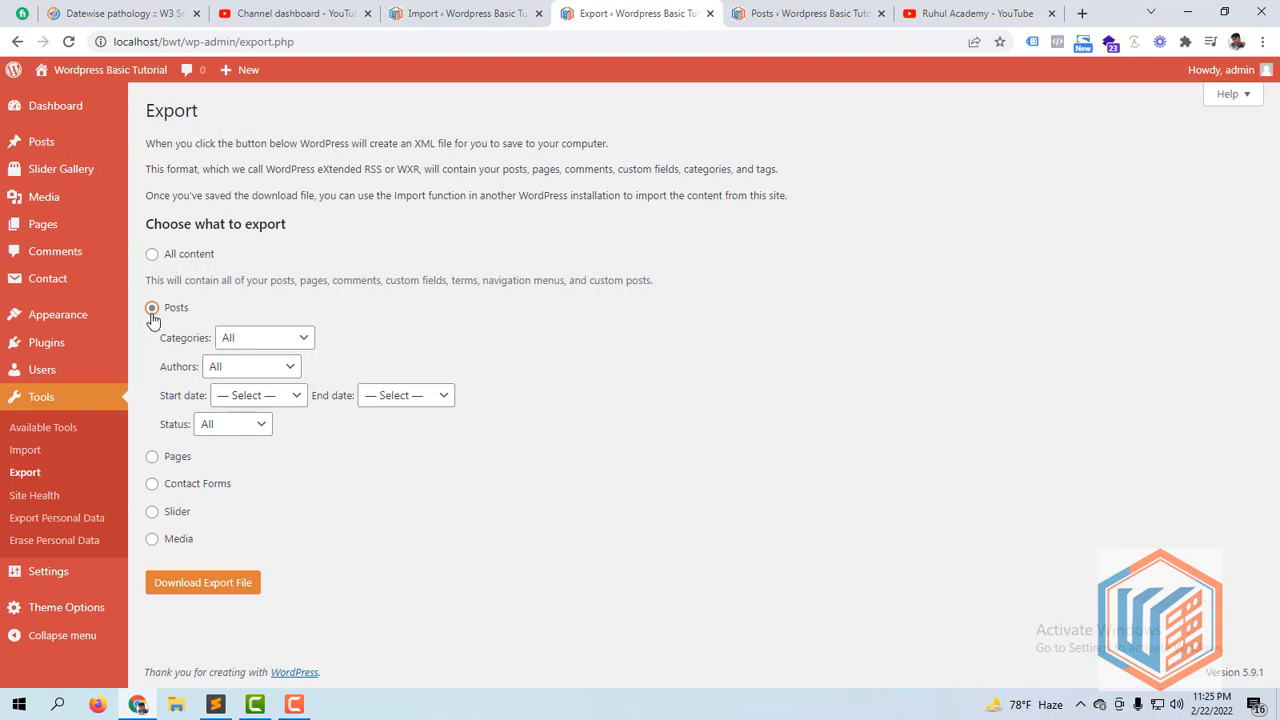
{"action": "left_click", "coordinate": [263, 338]}
{"action": "left_click", "coordinate": [377, 323]}
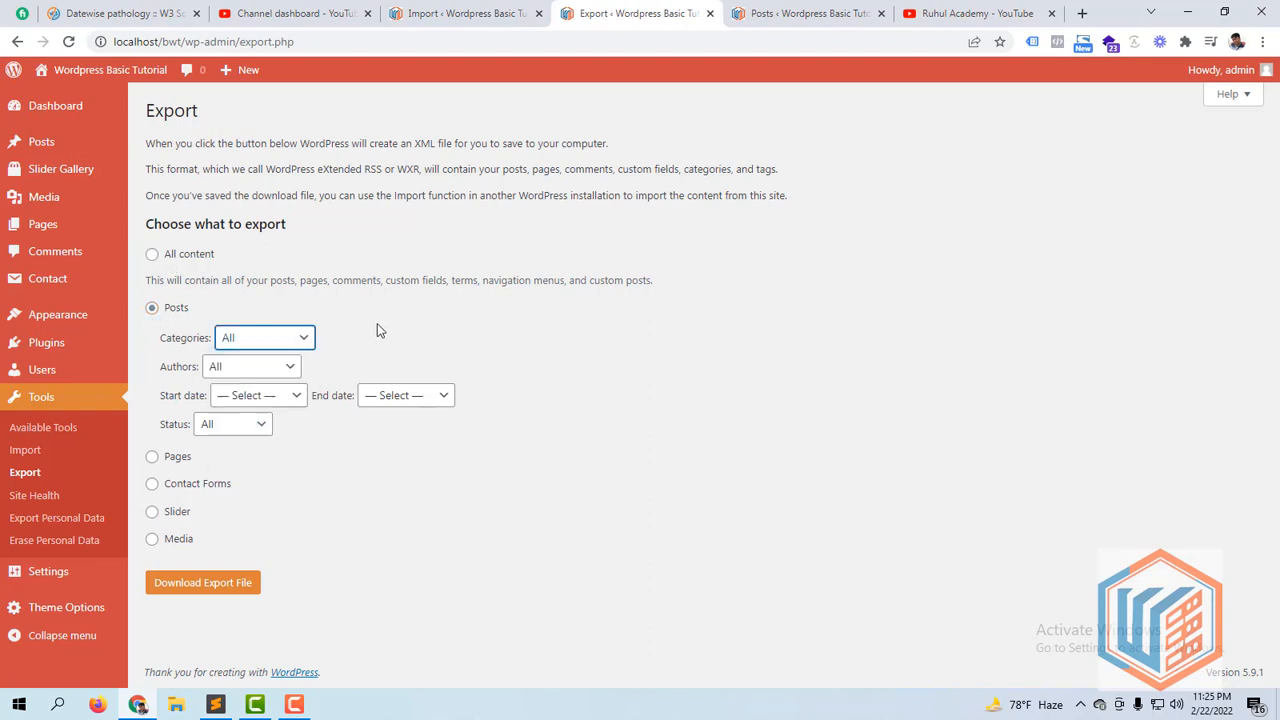
{"action": "left_click", "coordinate": [265, 395]}
{"action": "left_click", "coordinate": [135, 308]}
{"action": "left_click", "coordinate": [207, 590]}
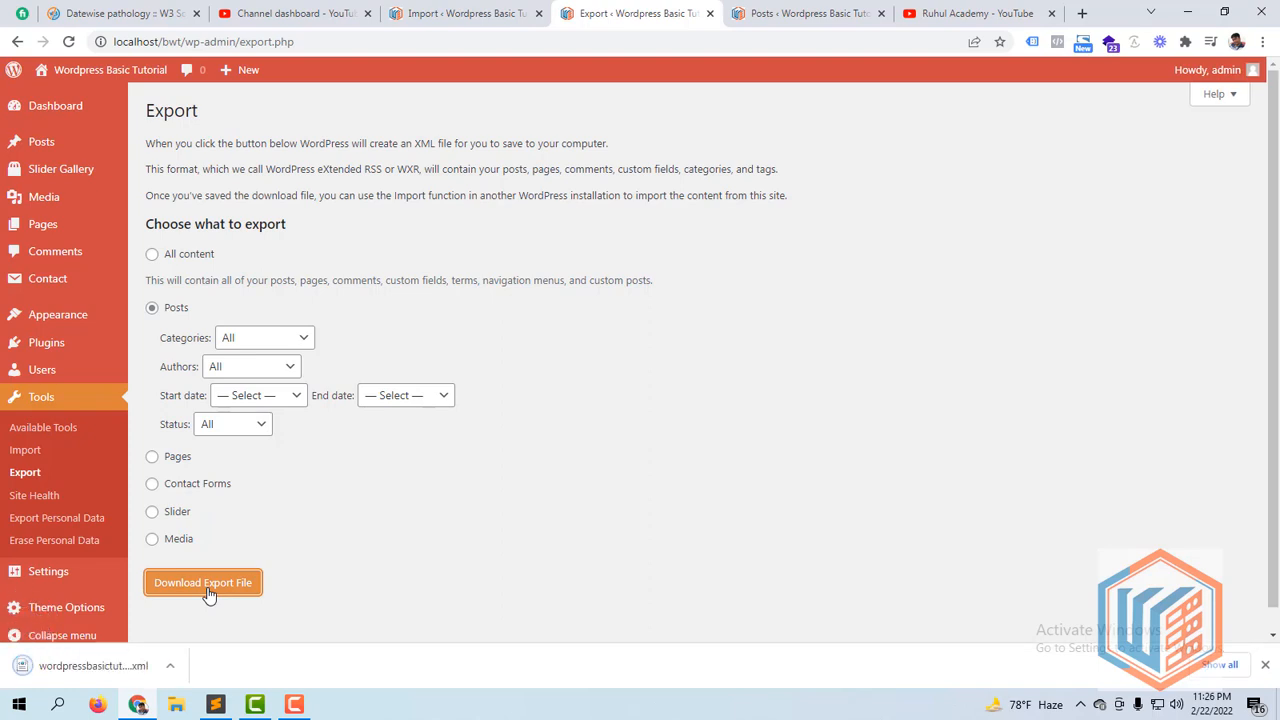
{"action": "left_click", "coordinate": [150, 672]}
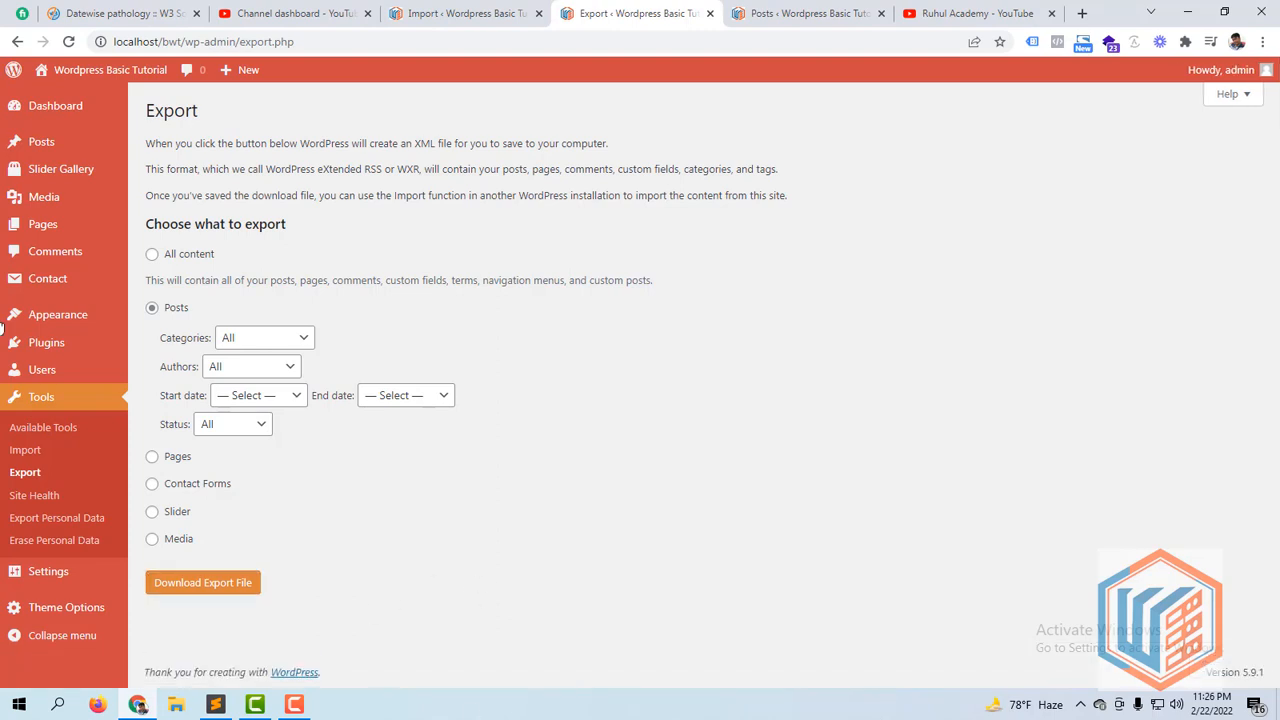
Step: Move all posts in the Posts list to the Trash with a bulk action and reload All Posts
{"action": "mouse_move", "coordinate": [3, 146]}
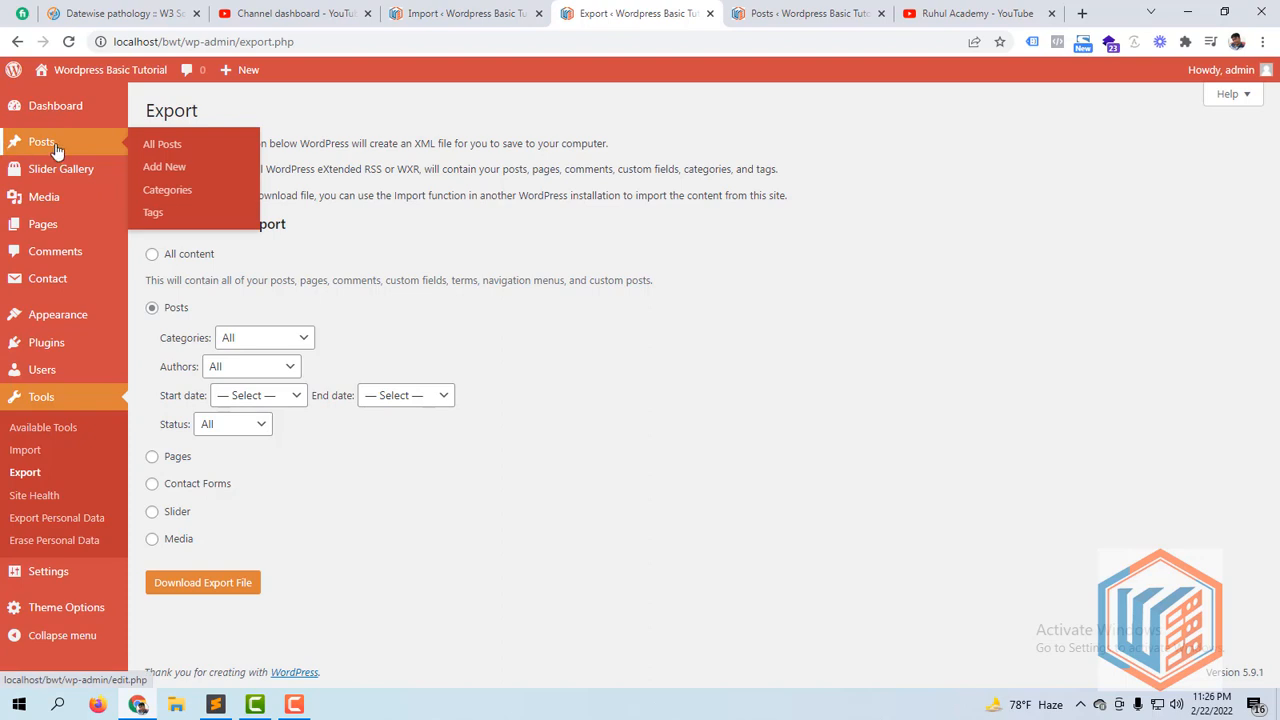
{"action": "left_click", "coordinate": [811, 12]}
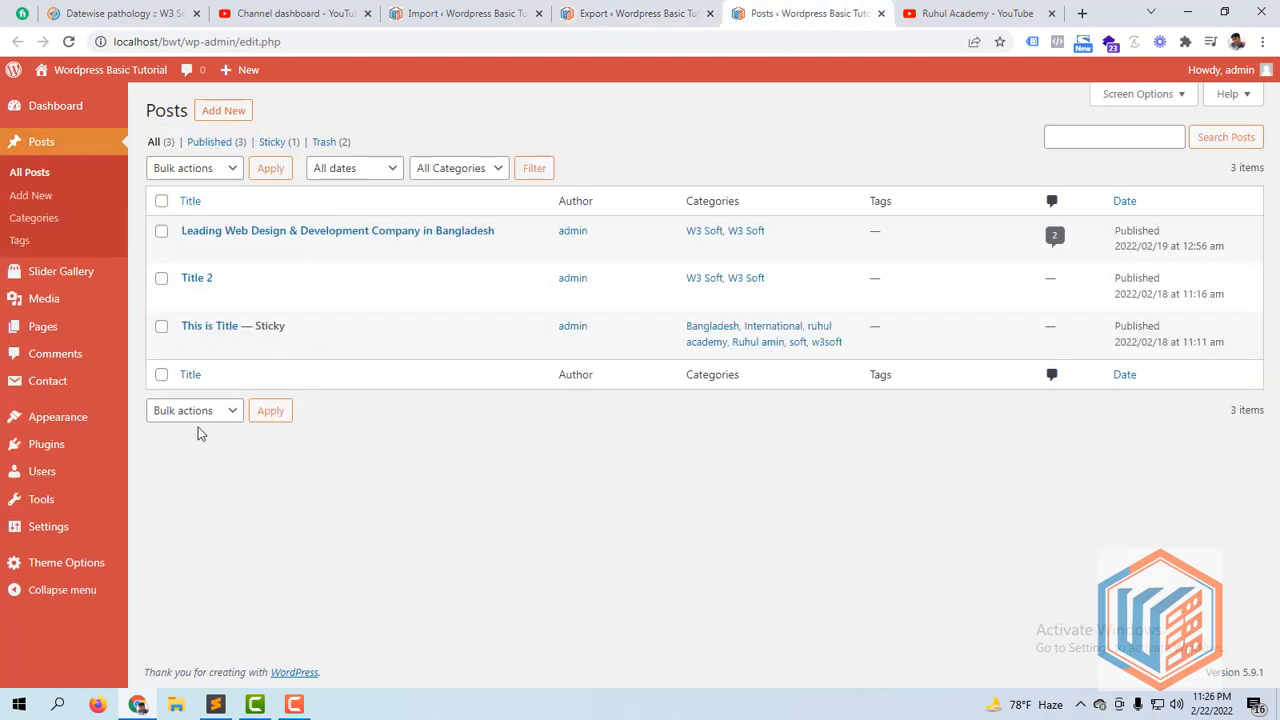
{"action": "left_click", "coordinate": [161, 374]}
{"action": "left_click", "coordinate": [228, 411]}
{"action": "left_click", "coordinate": [196, 463]}
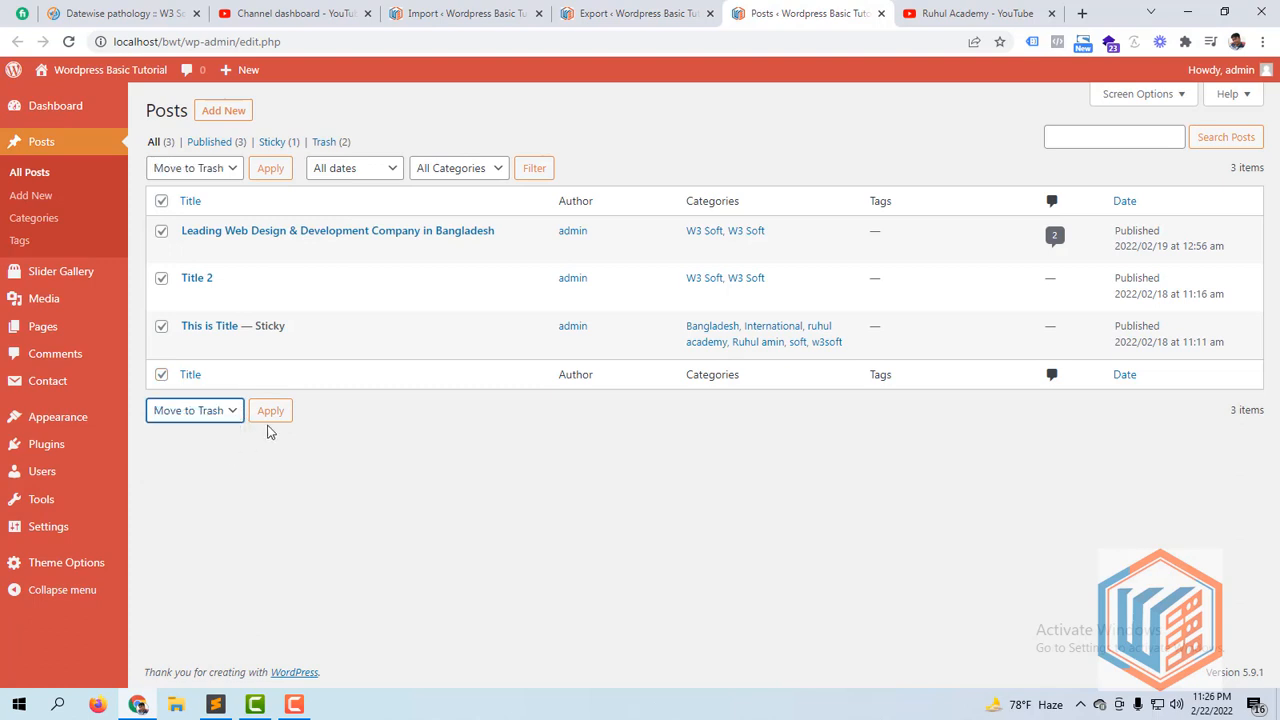
{"action": "left_click", "coordinate": [276, 416]}
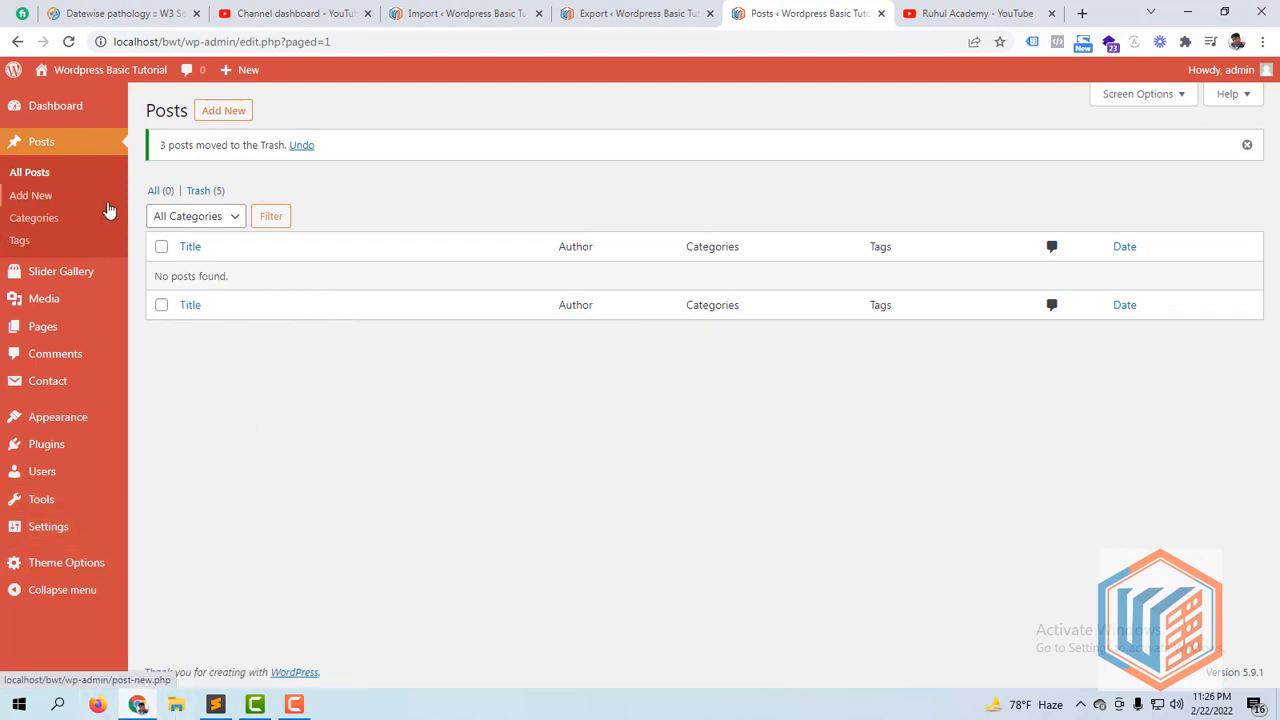
{"action": "left_click", "coordinate": [34, 178]}
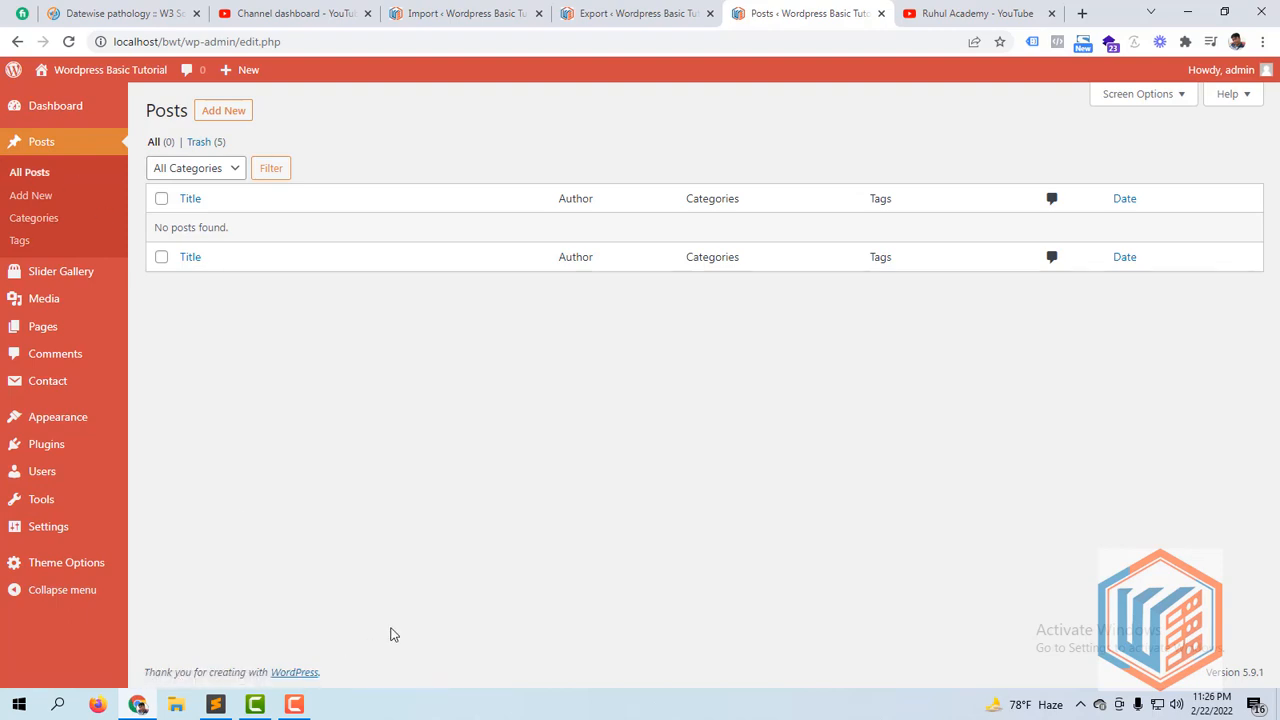
Step: Install the WordPress importer from the Import screen and run it
{"action": "mouse_move", "coordinate": [57, 508]}
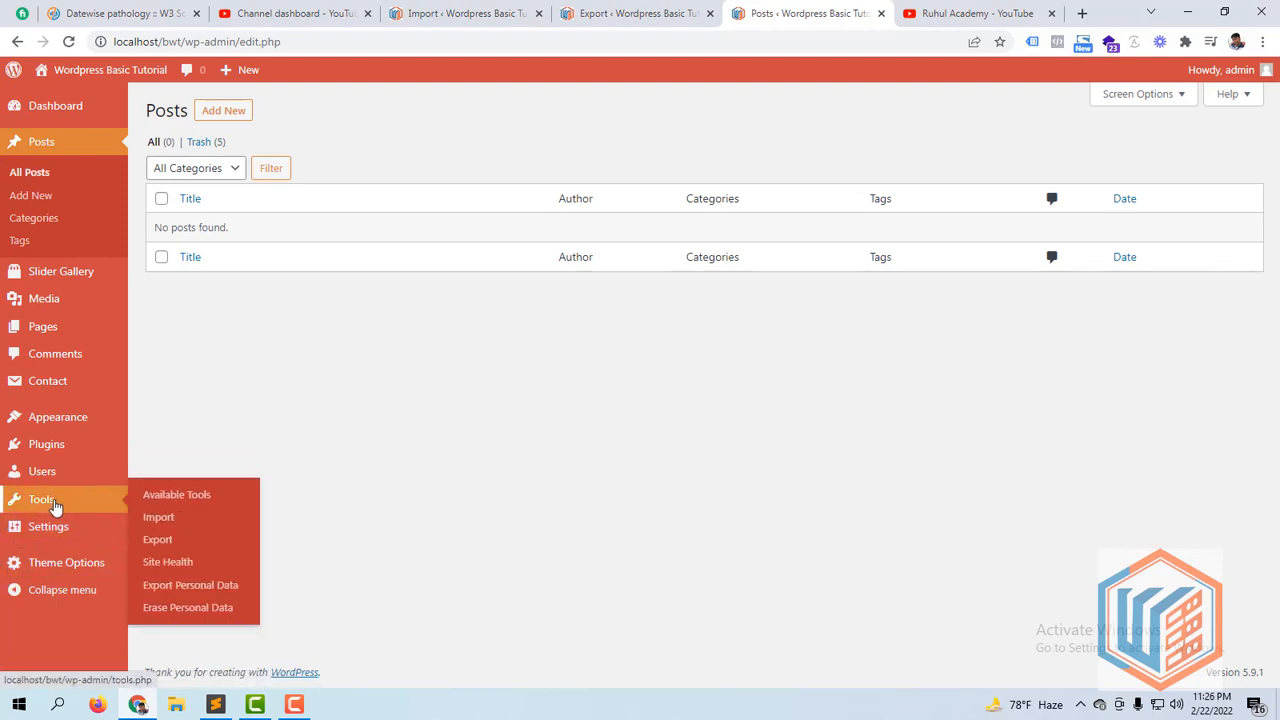
{"action": "left_click", "coordinate": [163, 517]}
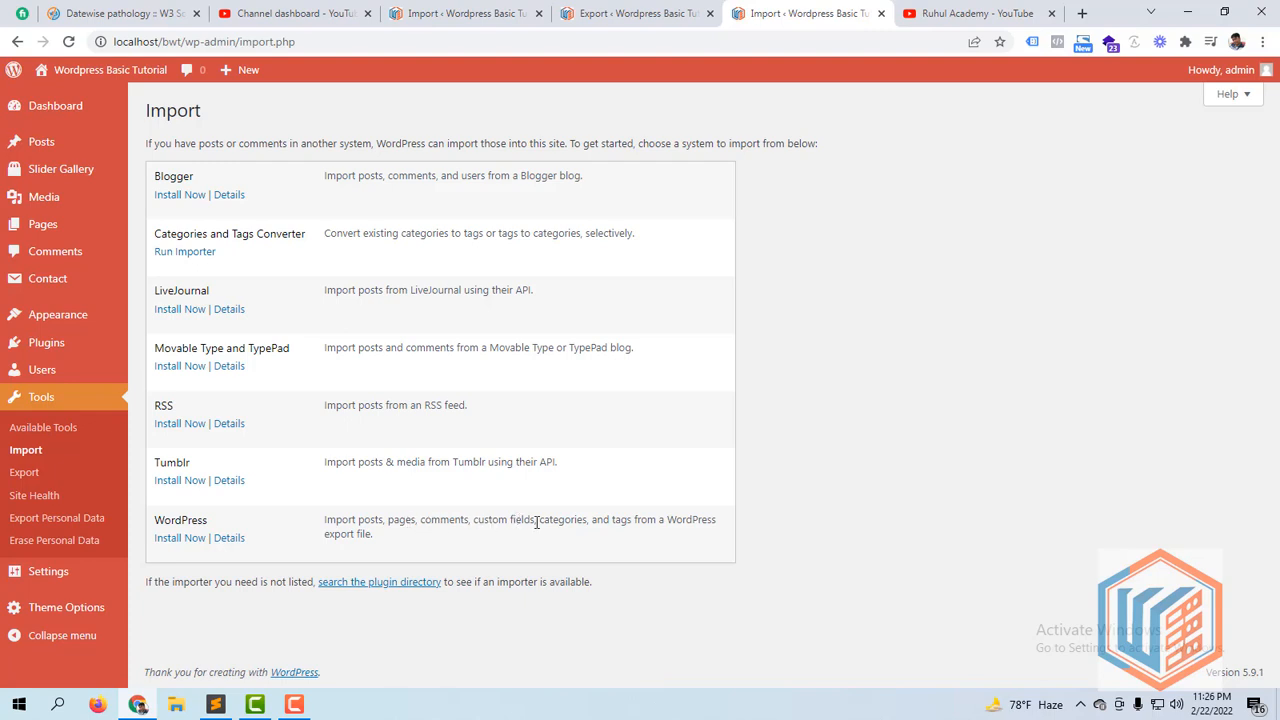
{"action": "left_click", "coordinate": [178, 541]}
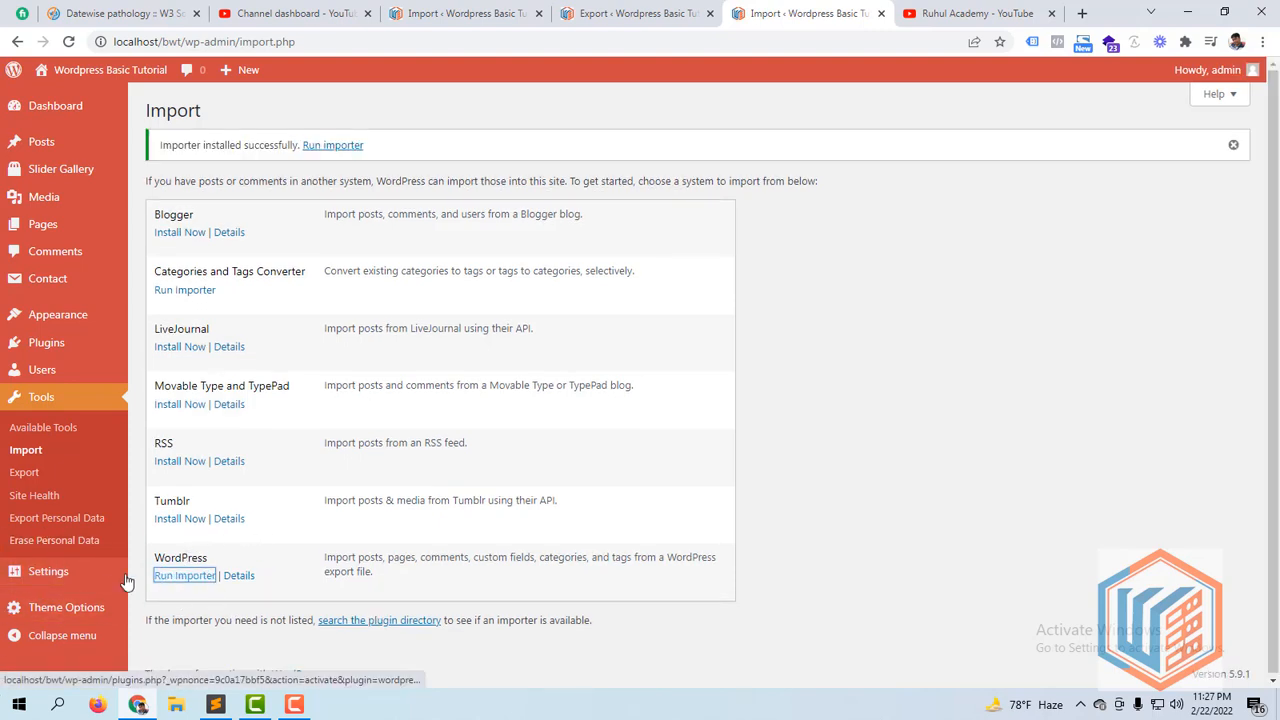
{"action": "left_click", "coordinate": [190, 576]}
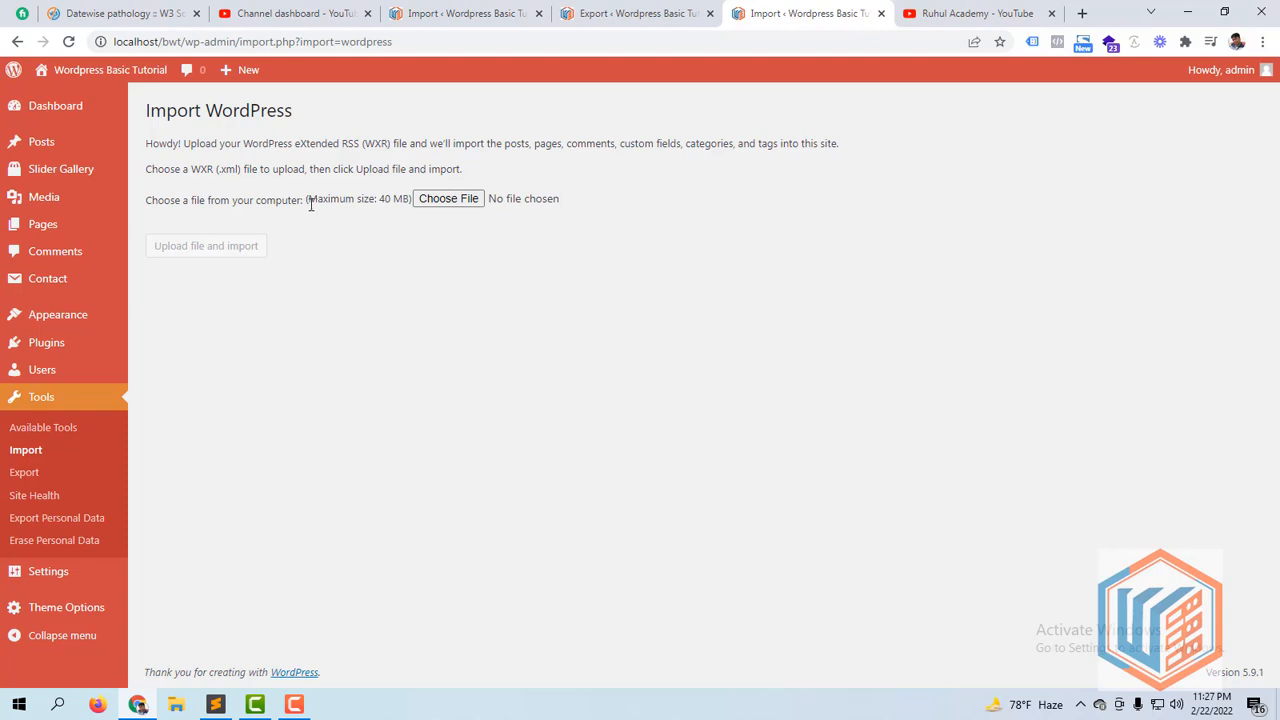
Step: Choose wordpressbasictutorial.WordPress.2022-02-22.xml from the Downloads folder as the file to import
{"action": "triple_click", "coordinate": [386, 198]}
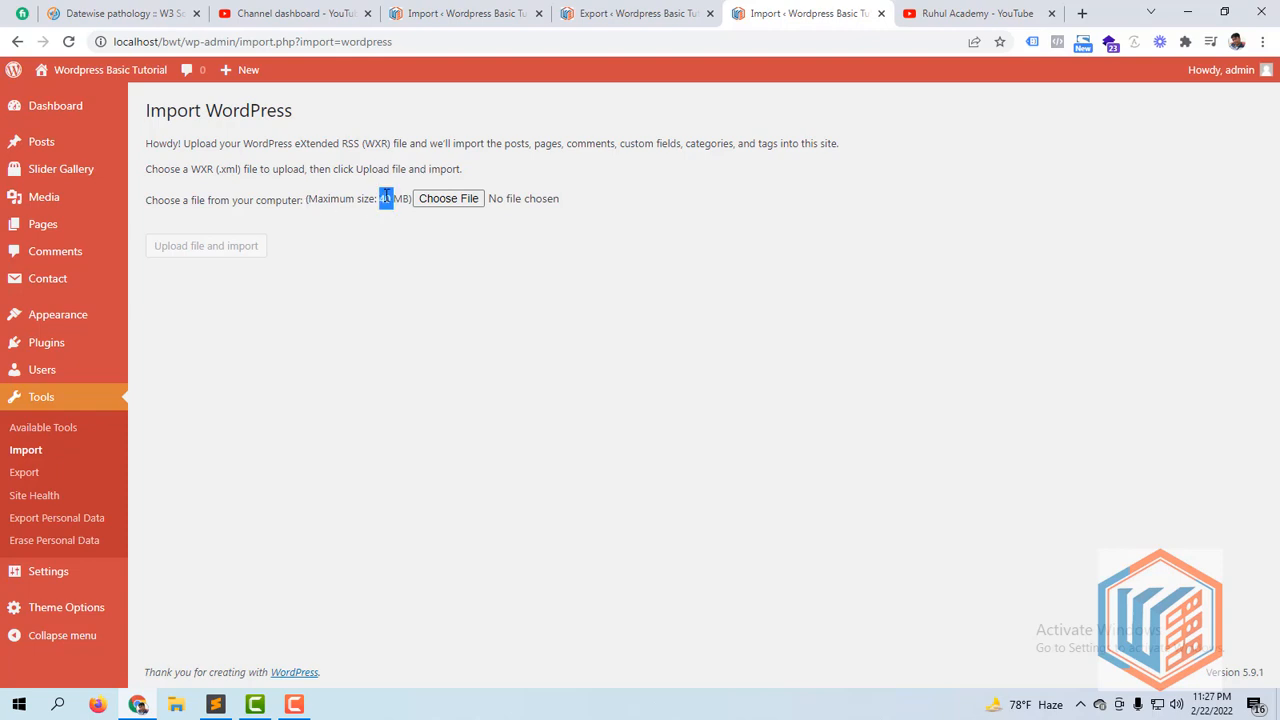
{"action": "left_click", "coordinate": [434, 296]}
{"action": "left_click", "coordinate": [450, 203]}
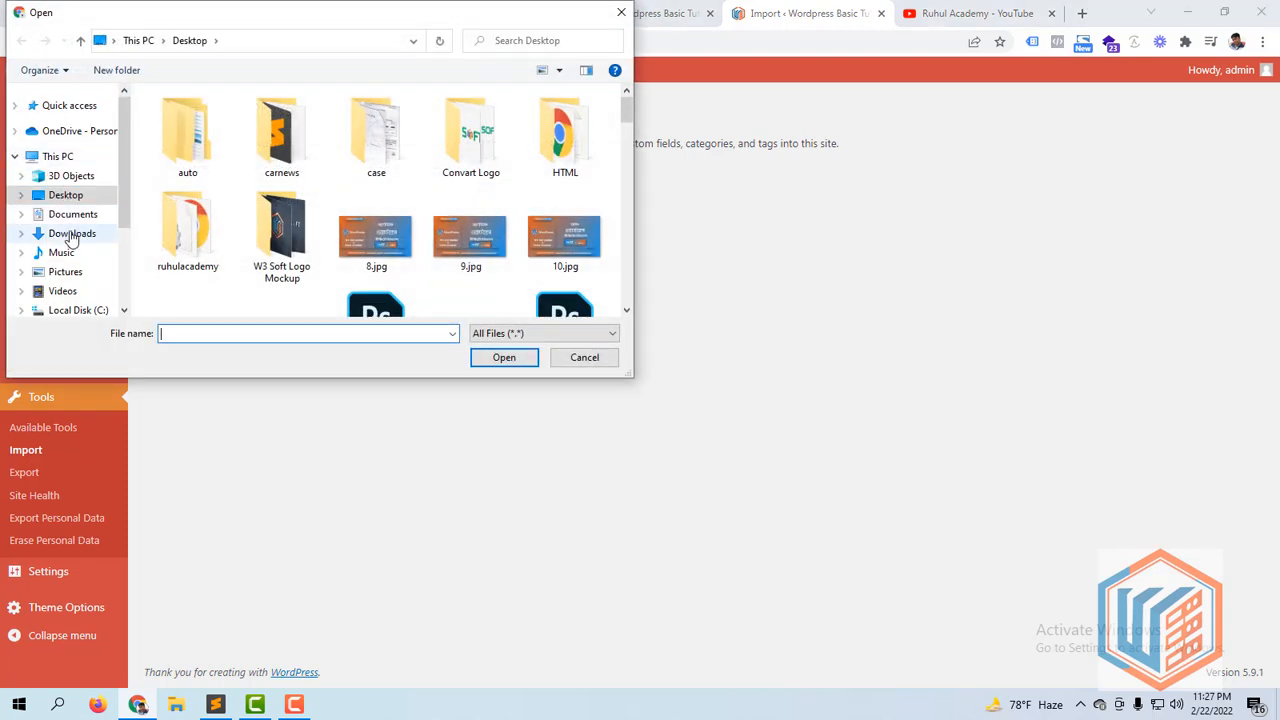
{"action": "left_click", "coordinate": [72, 236]}
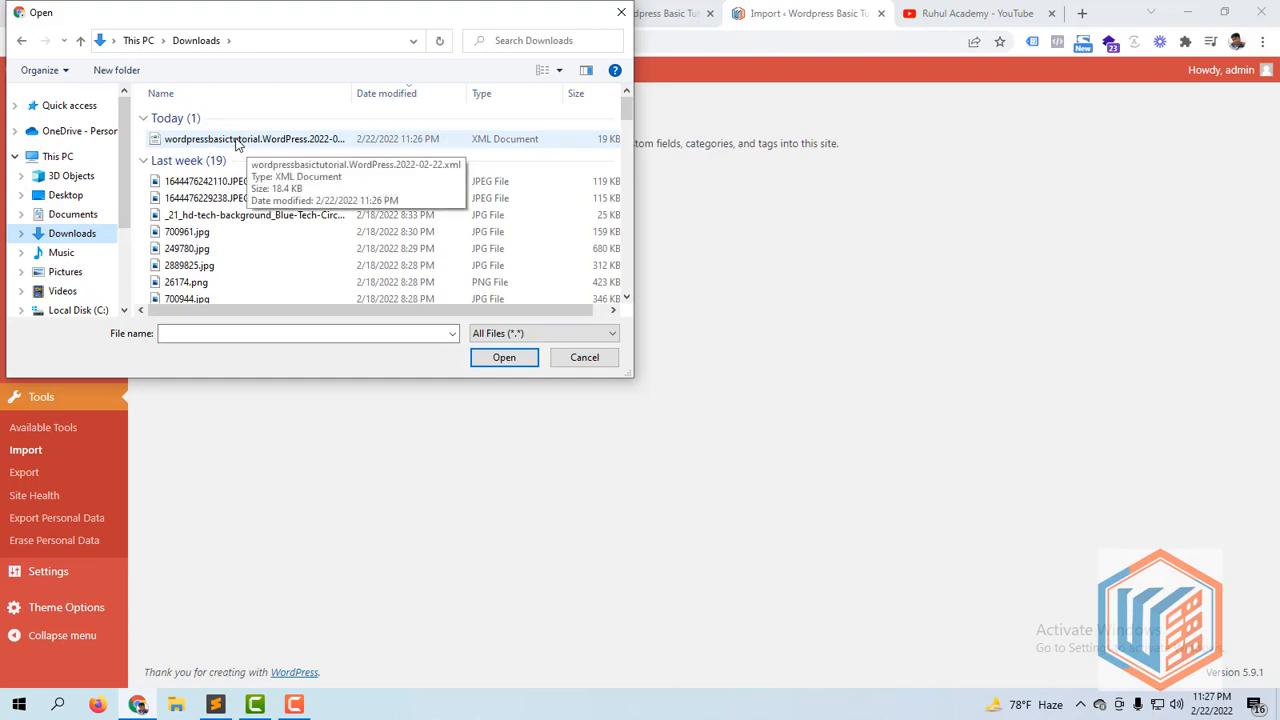
{"action": "key", "text": "Escape"}
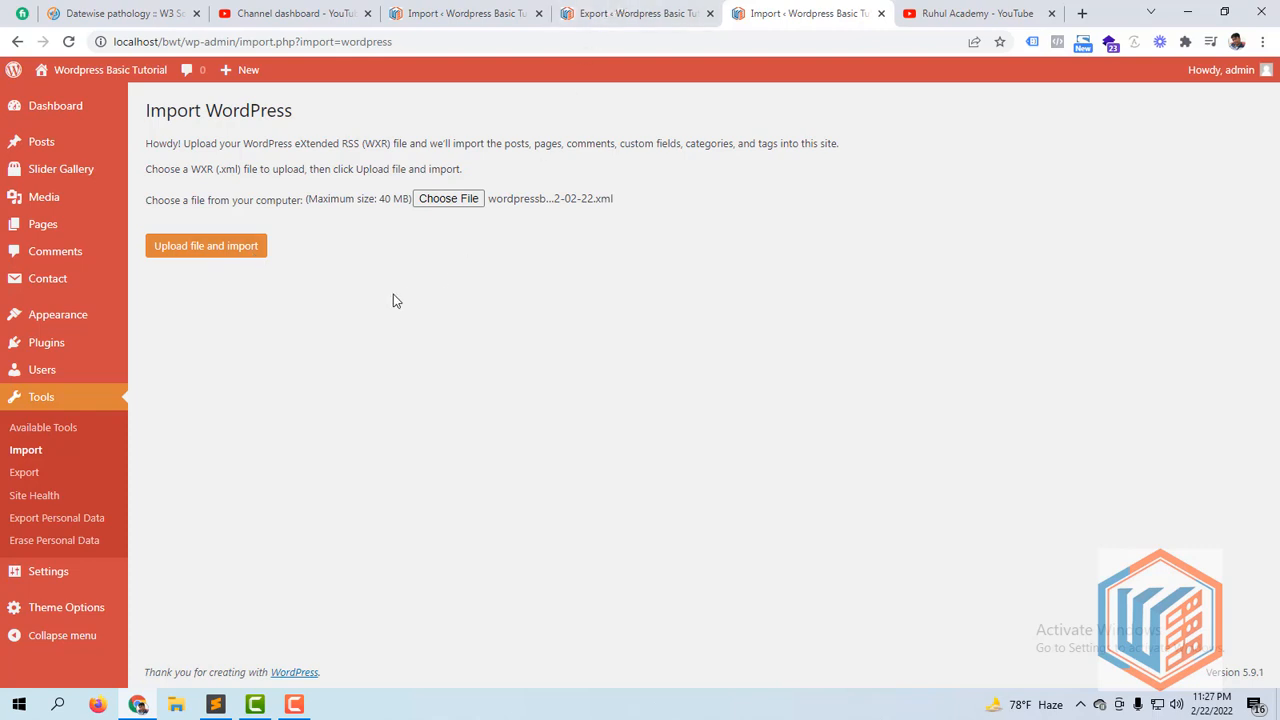
Step: Open All Posts in the Export browser tab to check the list, and return to the importer
{"action": "left_click", "coordinate": [592, 12]}
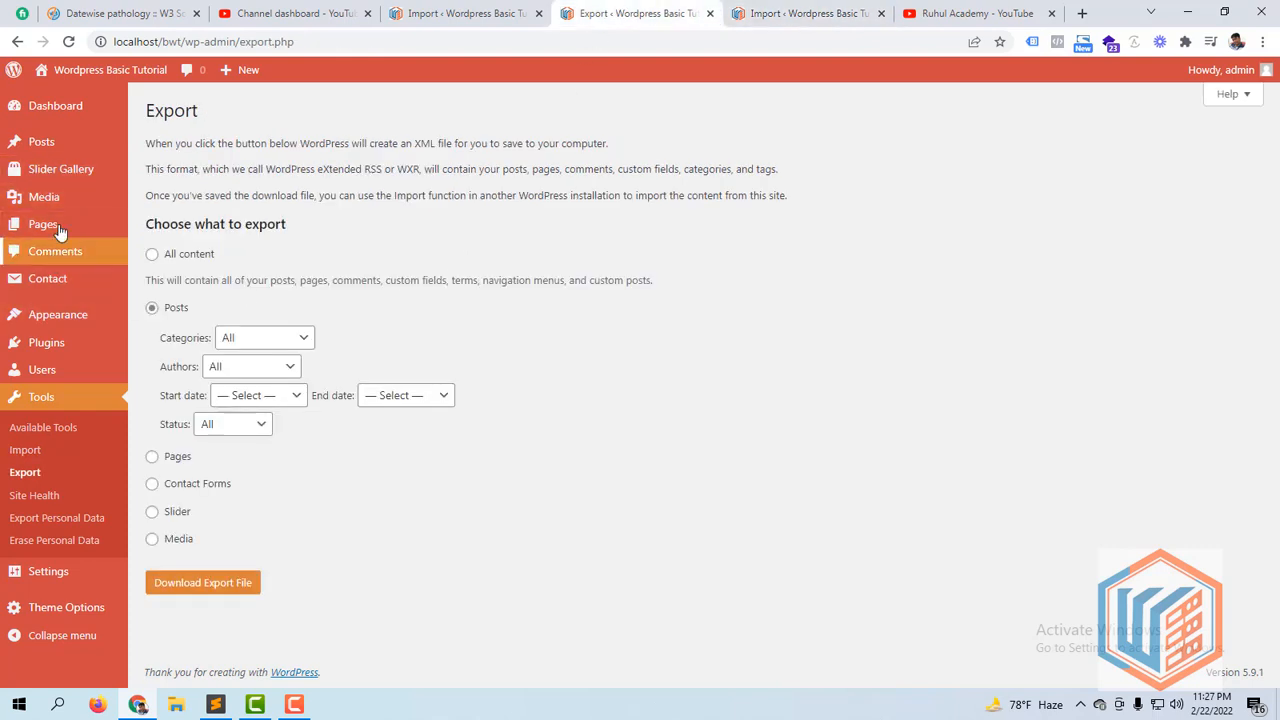
{"action": "mouse_move", "coordinate": [110, 145]}
{"action": "left_click", "coordinate": [175, 148]}
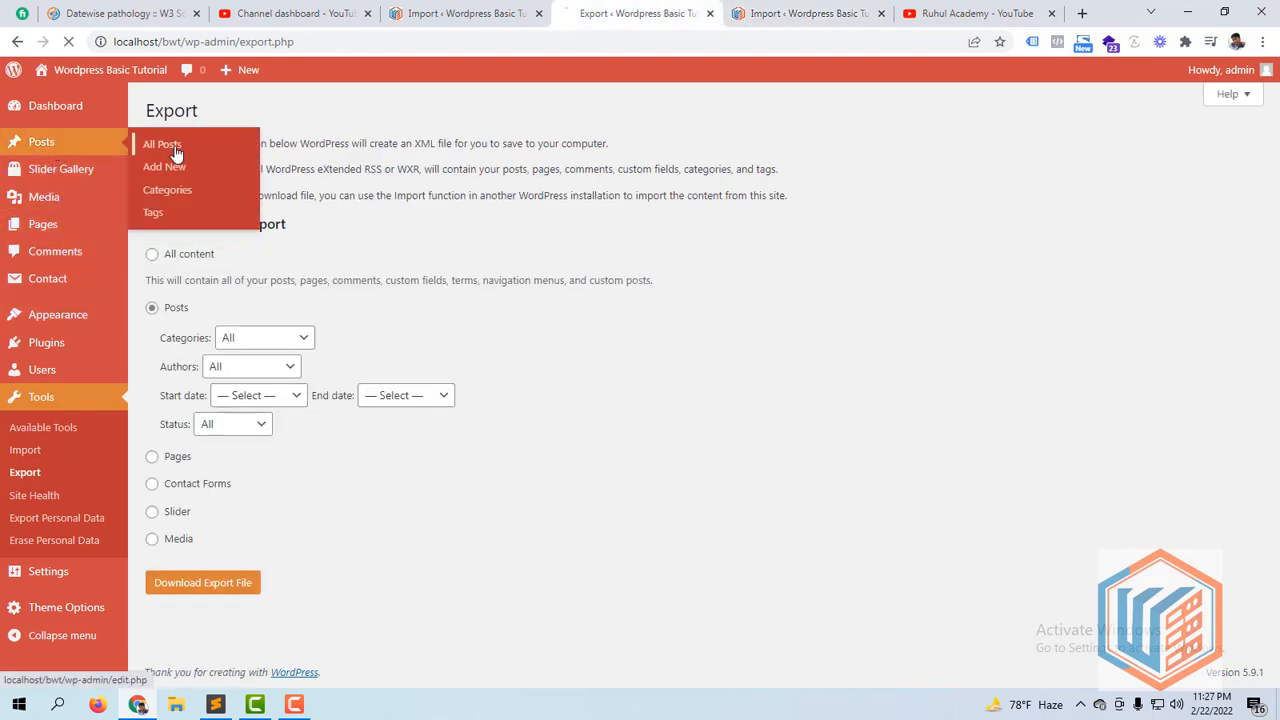
{"action": "left_click", "coordinate": [790, 12]}
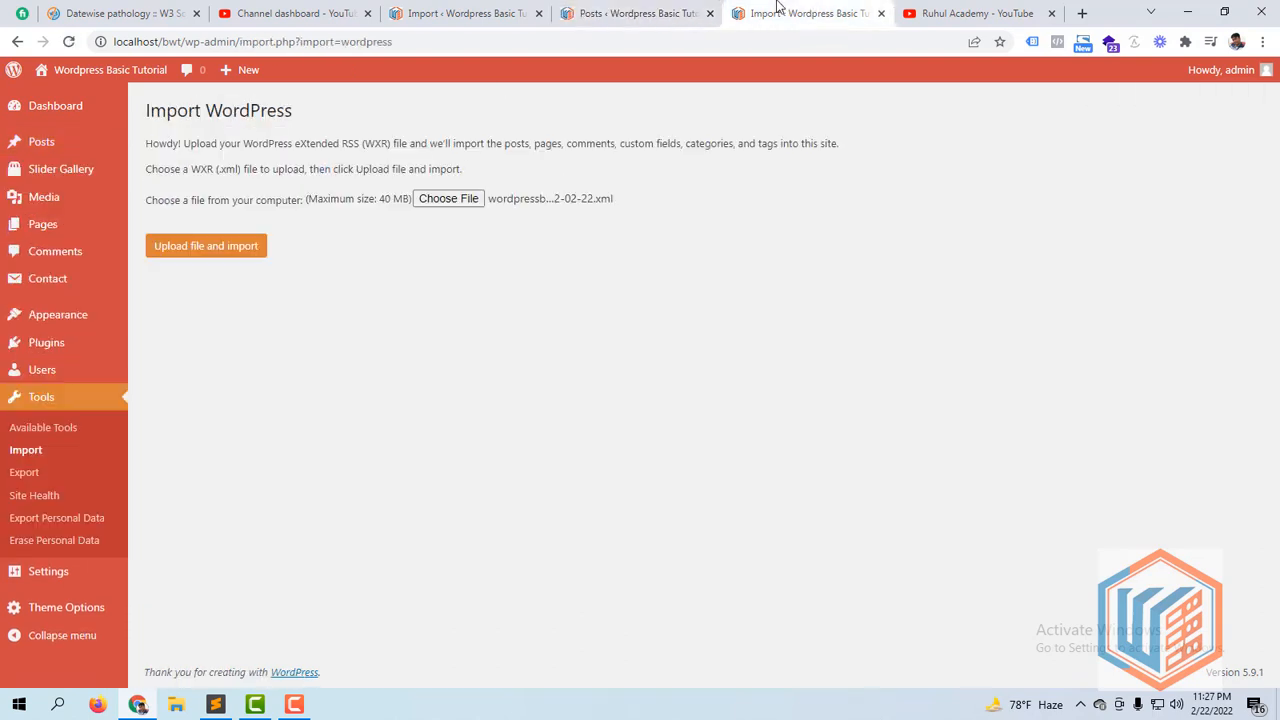
{"action": "left_click", "coordinate": [640, 13]}
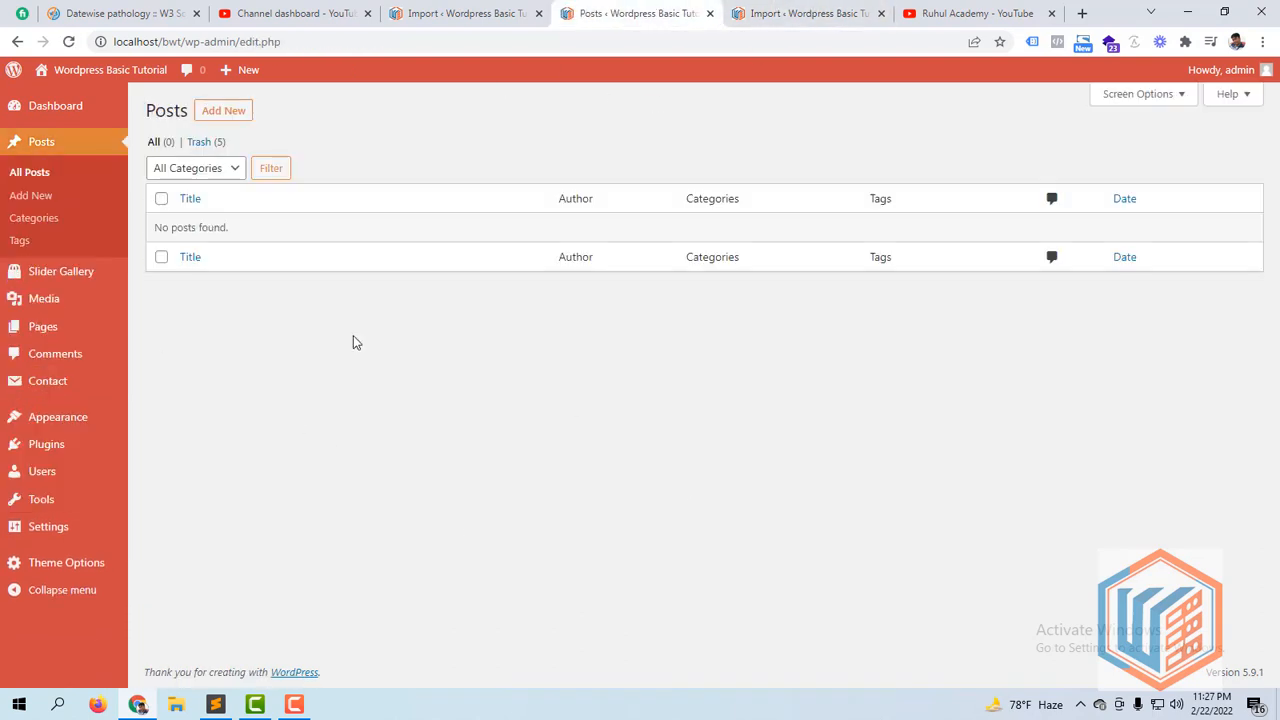
{"action": "left_click", "coordinate": [789, 22]}
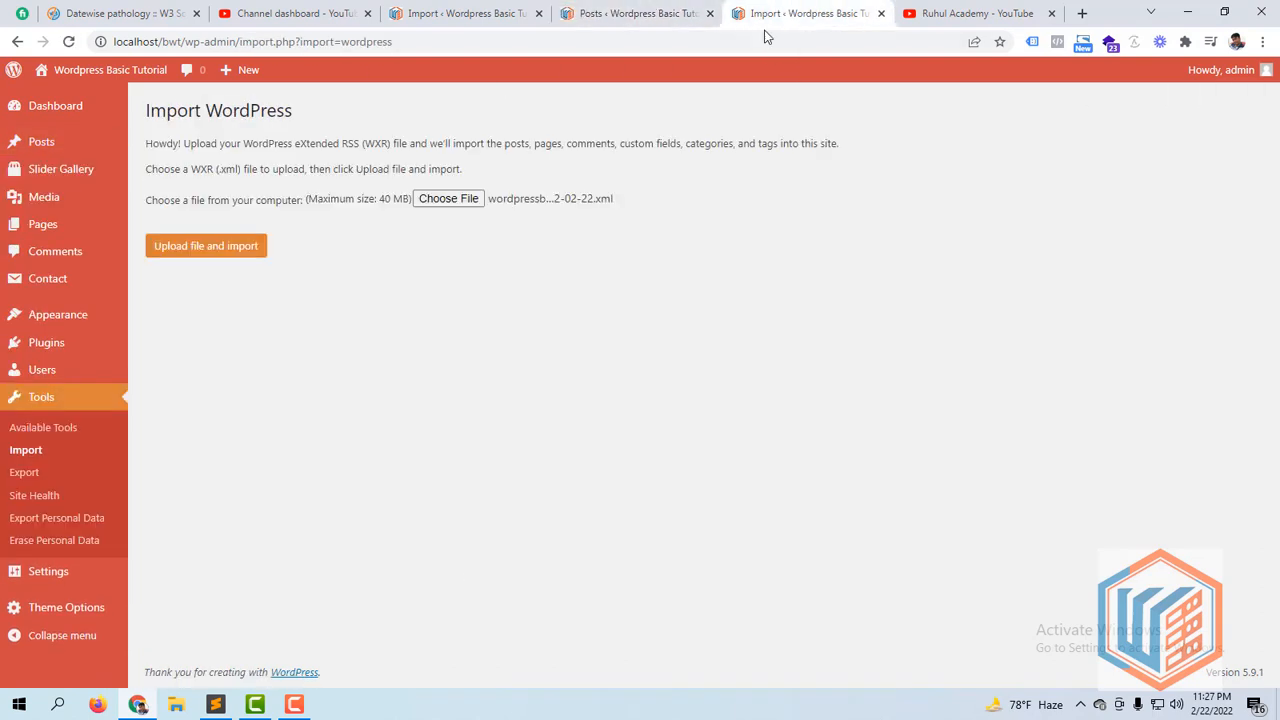
Step: Upload and import the chosen file, assigning its posts to the existing admin user and including file attachments
{"action": "left_click", "coordinate": [213, 256]}
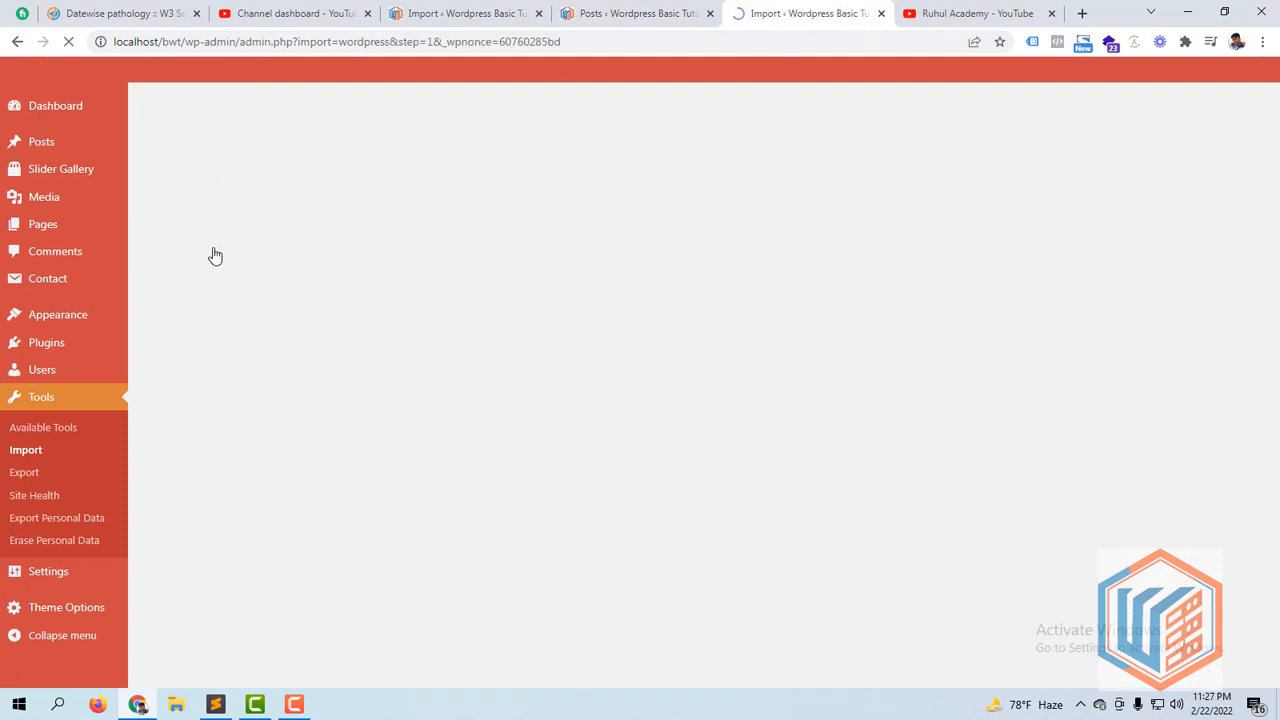
{"action": "left_click", "coordinate": [408, 275]}
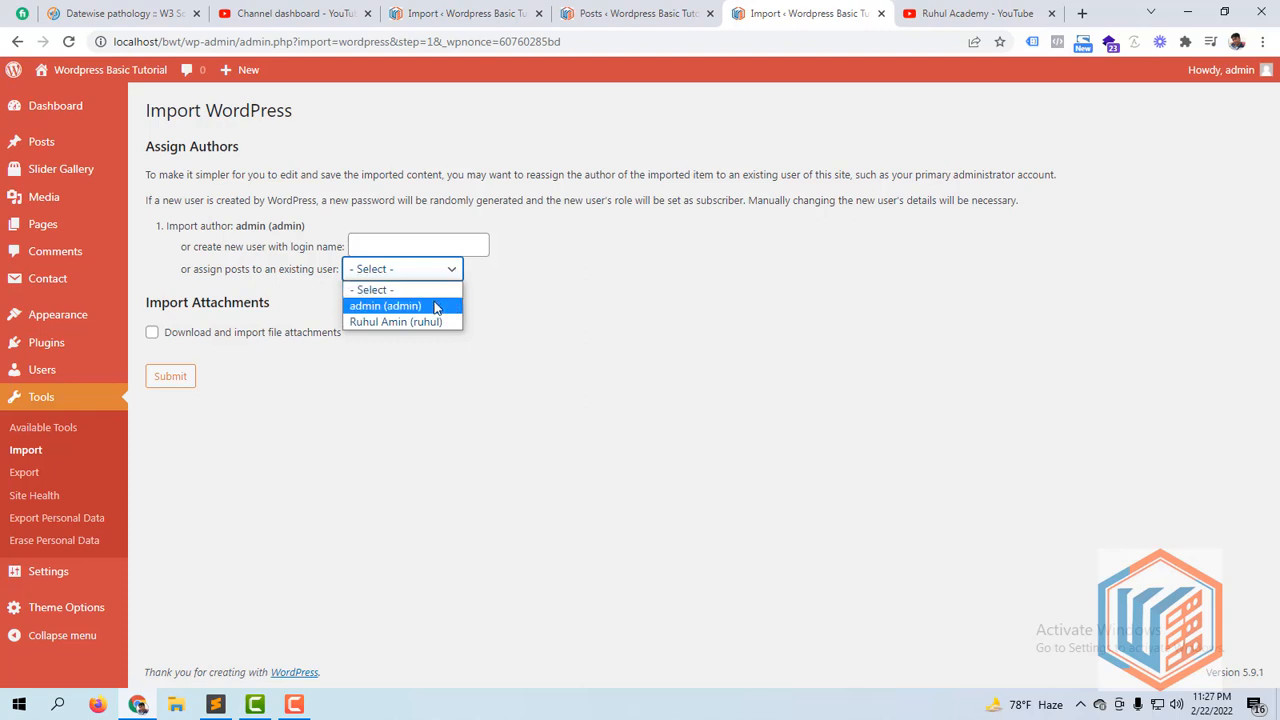
{"action": "left_click", "coordinate": [436, 308]}
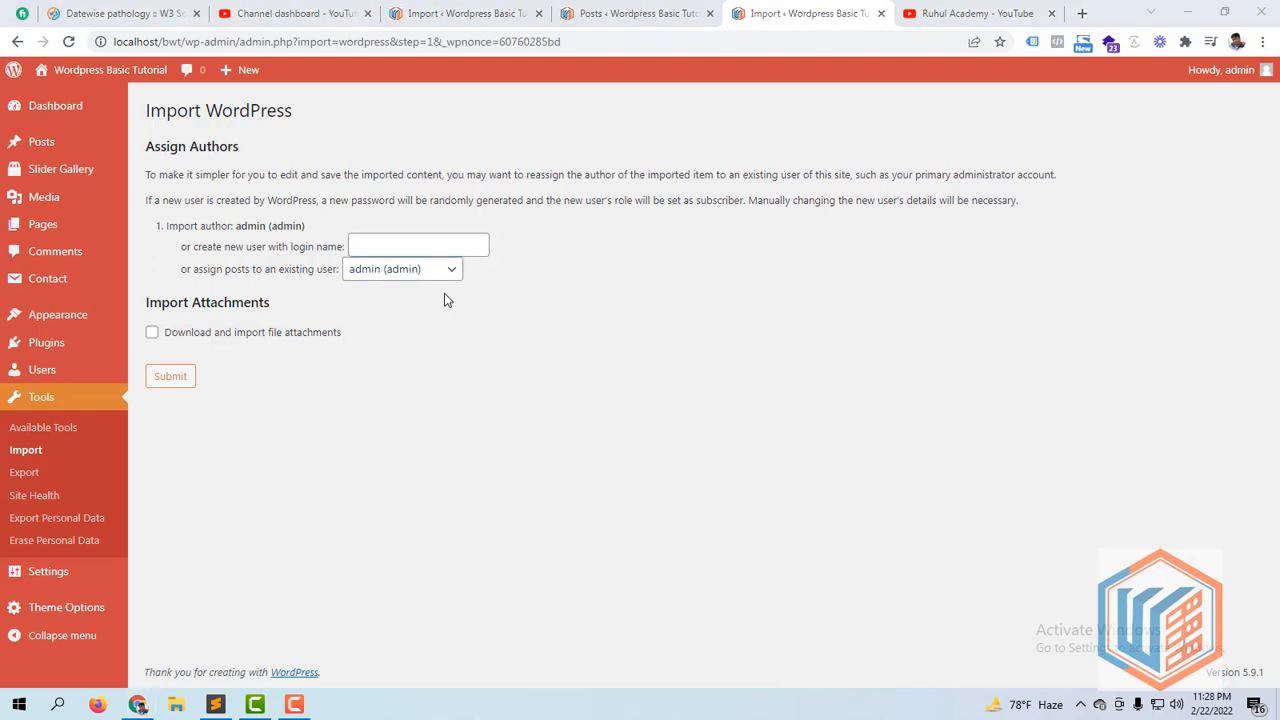
{"action": "left_click", "coordinate": [152, 334]}
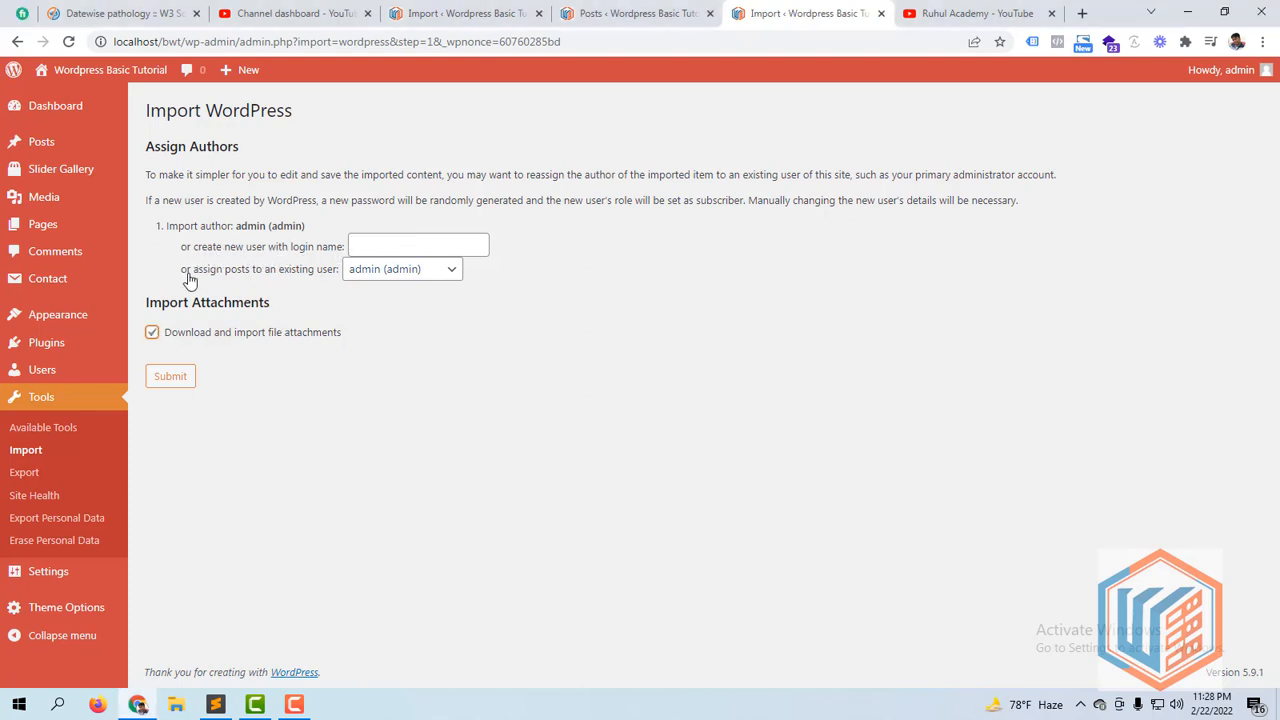
{"action": "left_click", "coordinate": [168, 377]}
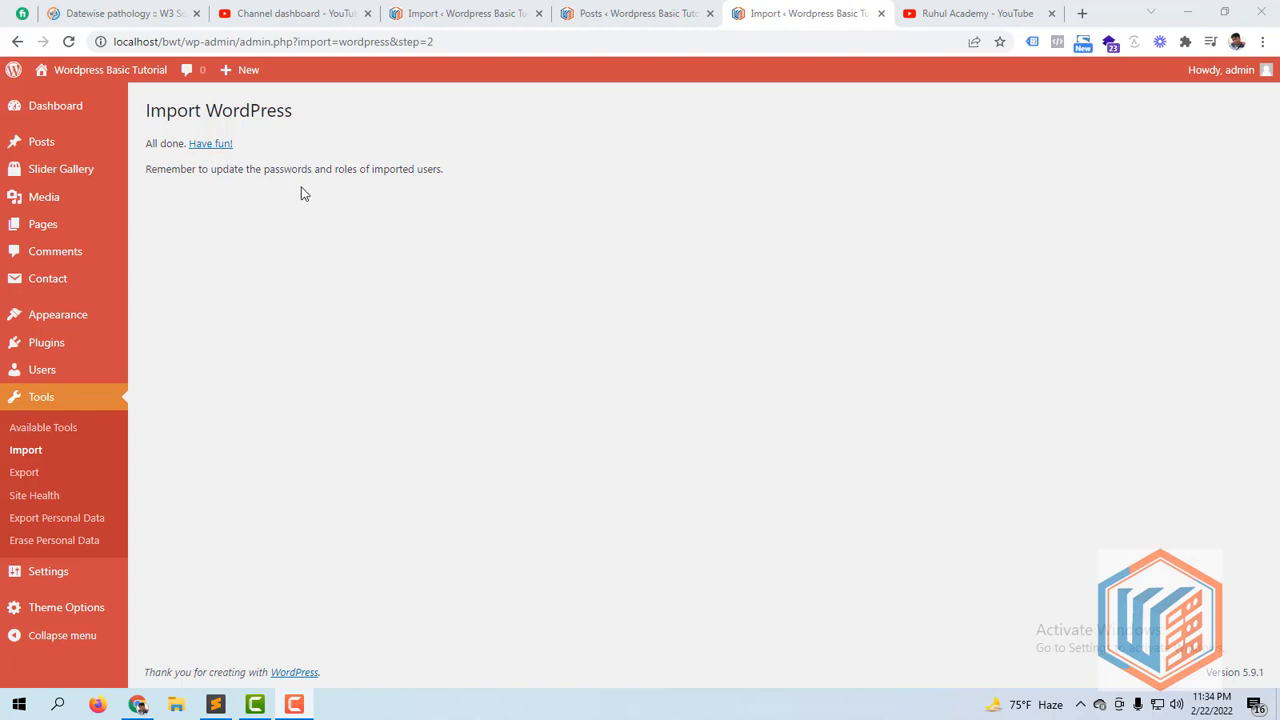
Step: Reload the All Posts list in the other browser tab to check for the imported posts
{"action": "left_click", "coordinate": [634, 13]}
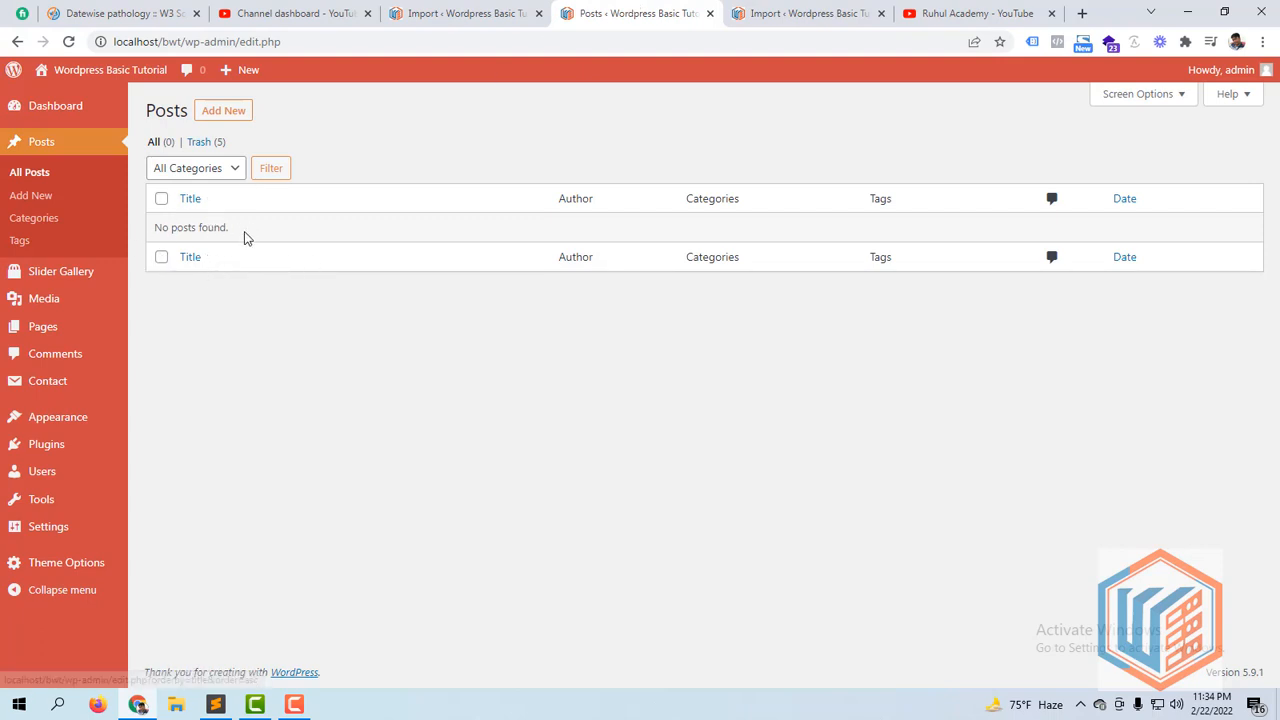
{"action": "mouse_move", "coordinate": [34, 87]}
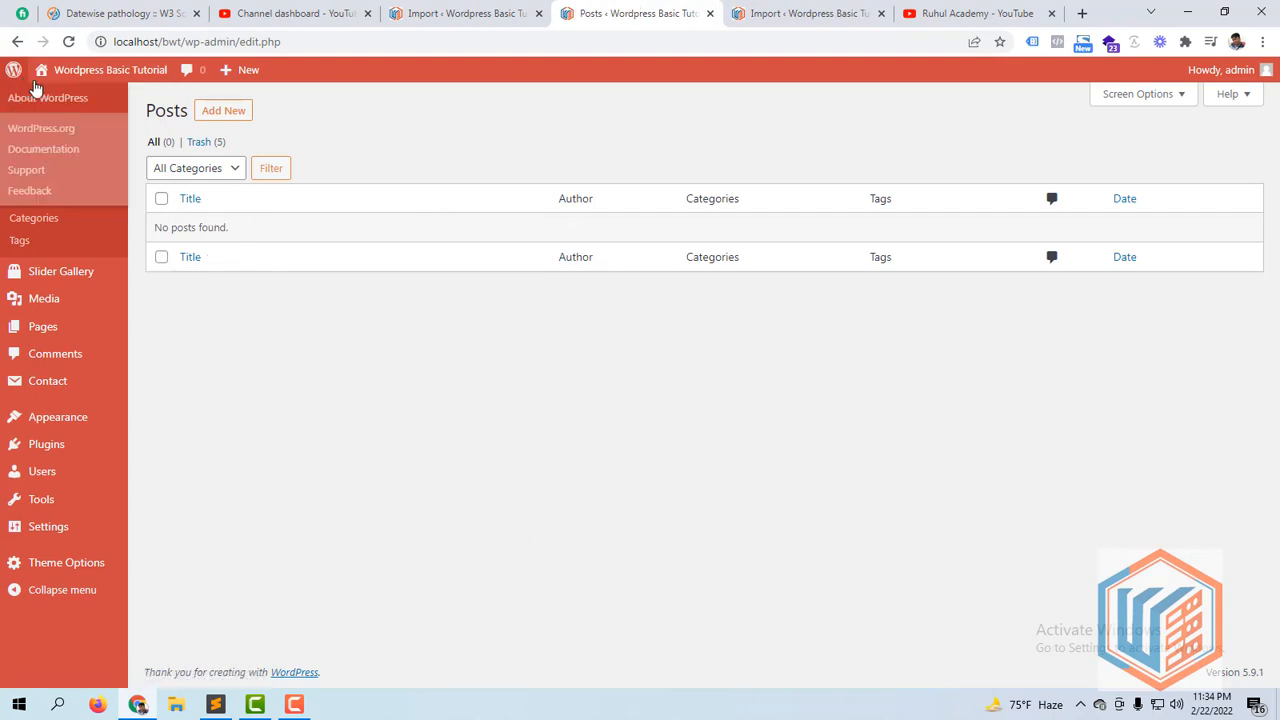
{"action": "left_click", "coordinate": [71, 47]}
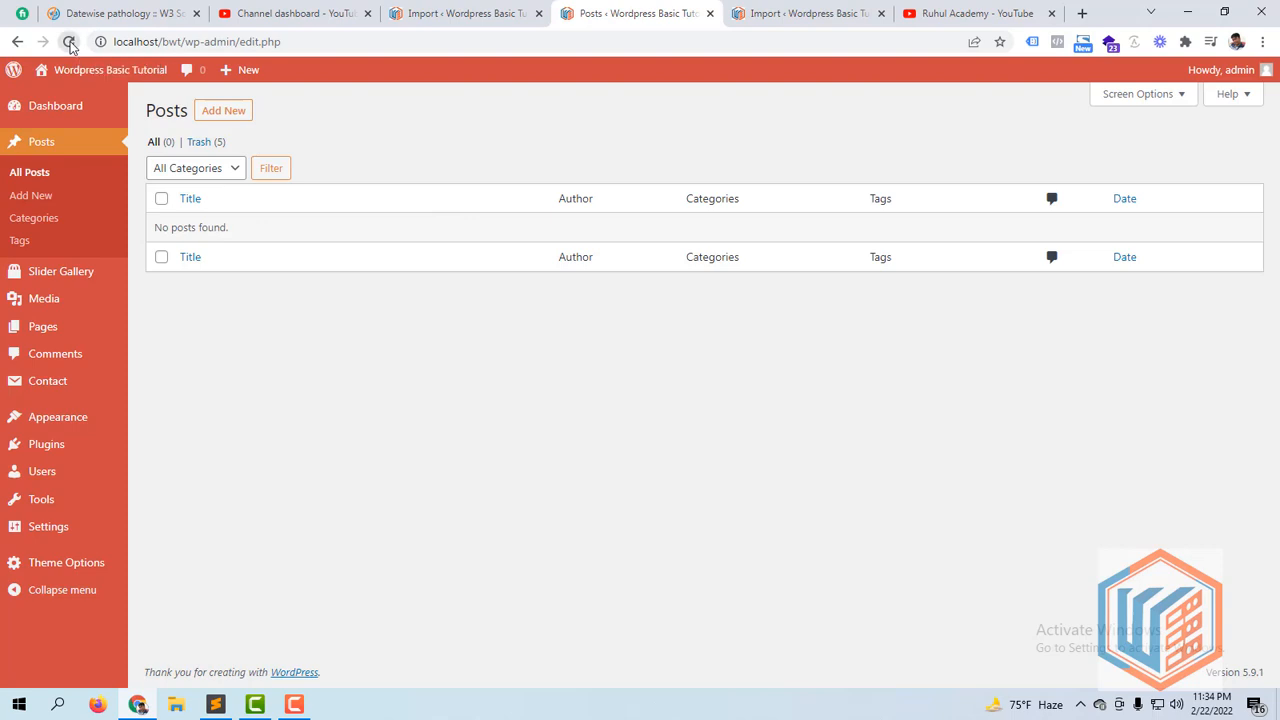